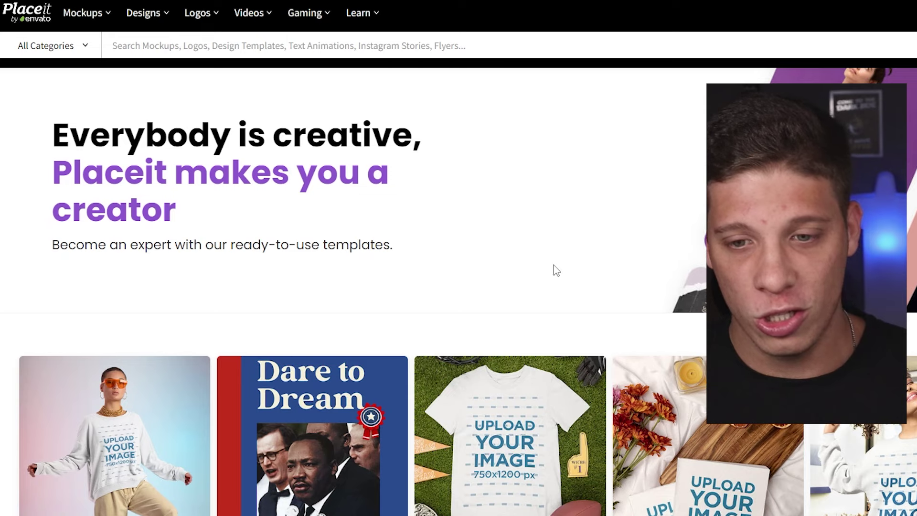
# Scroll down and back up the Placeit home page.
pyautogui.scroll(-4, 638, 214)
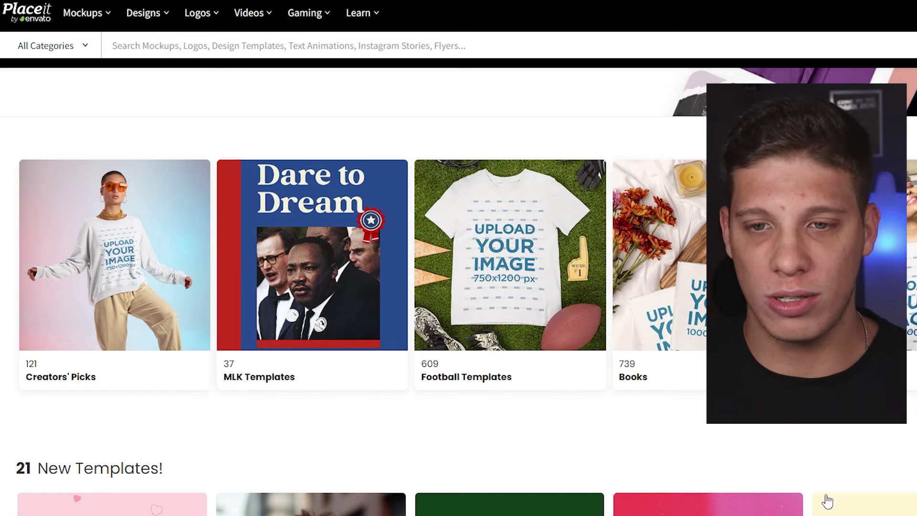
pyautogui.scroll(4, 825, 500)
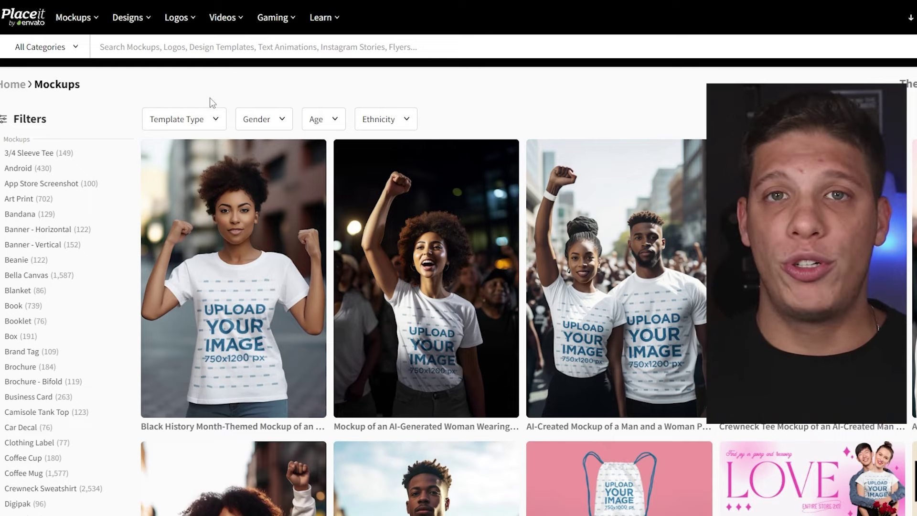
pyautogui.click(182, 125)
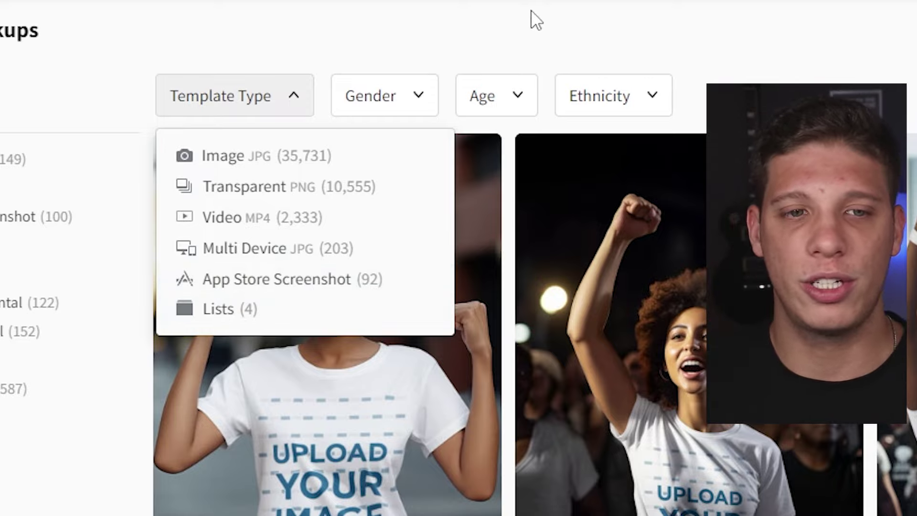
pyautogui.click(412, 113)
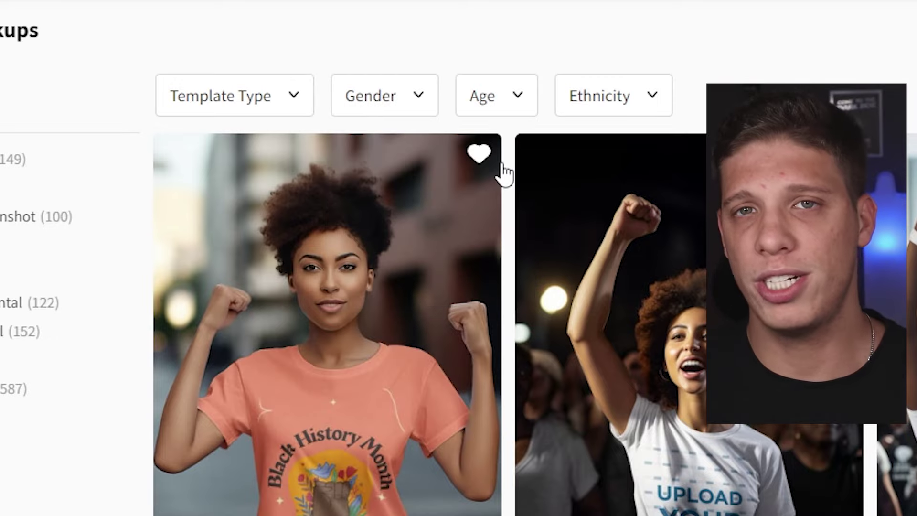
pyautogui.click(528, 93)
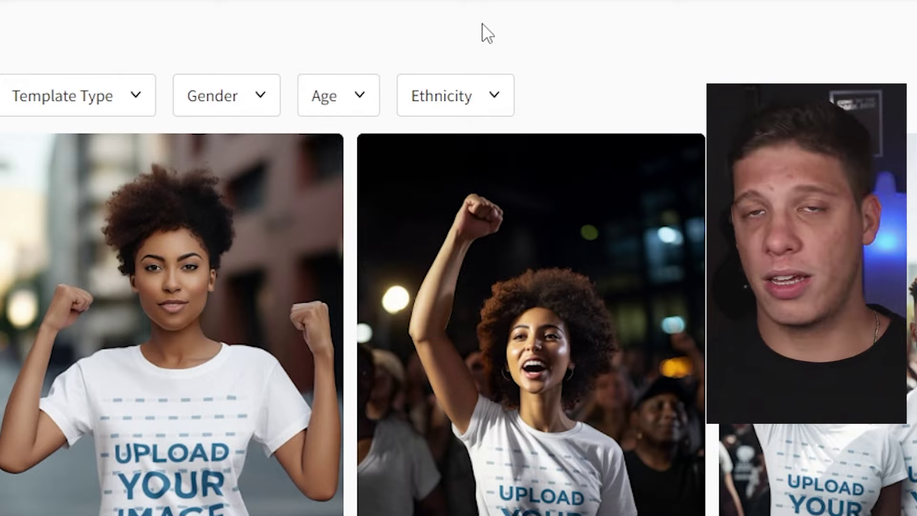
pyautogui.click(443, 94)
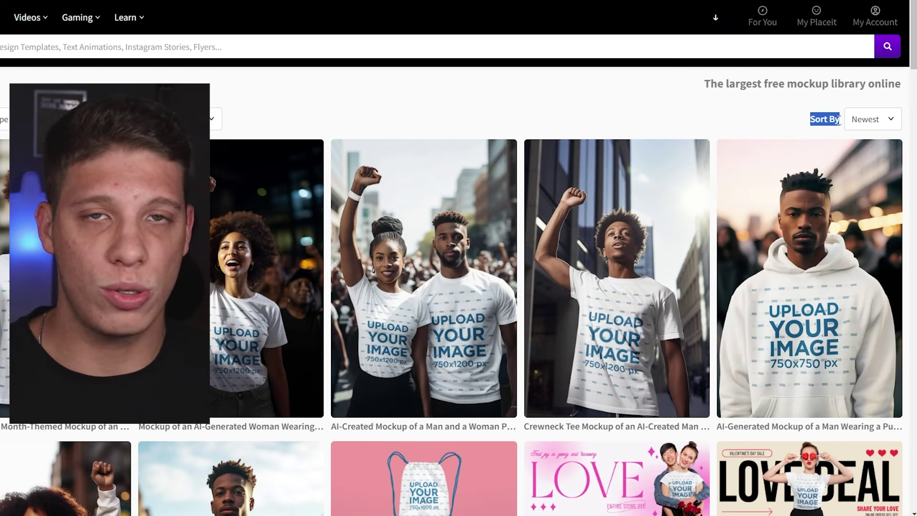
# Keep the mockup grid sorted by Newest and scroll through the templates.
pyautogui.click(877, 124)
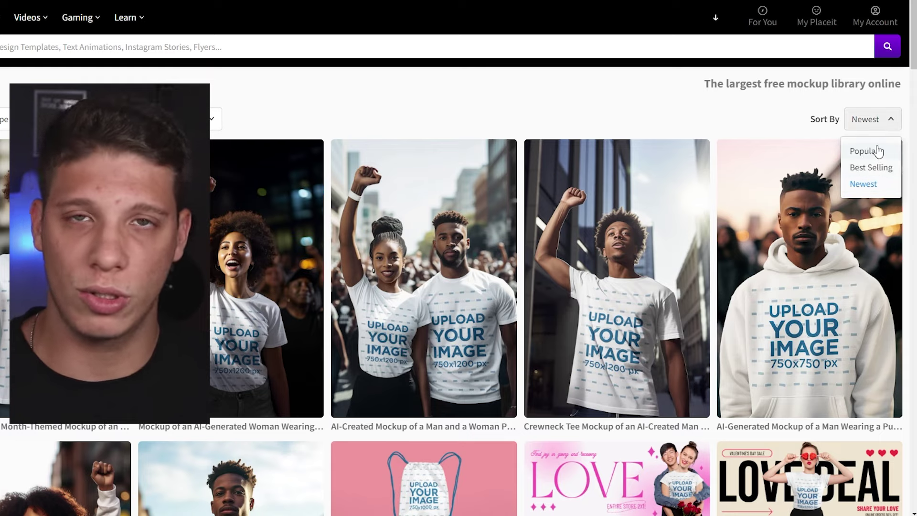
pyautogui.click(803, 117)
pyautogui.moveTo(617, 278)
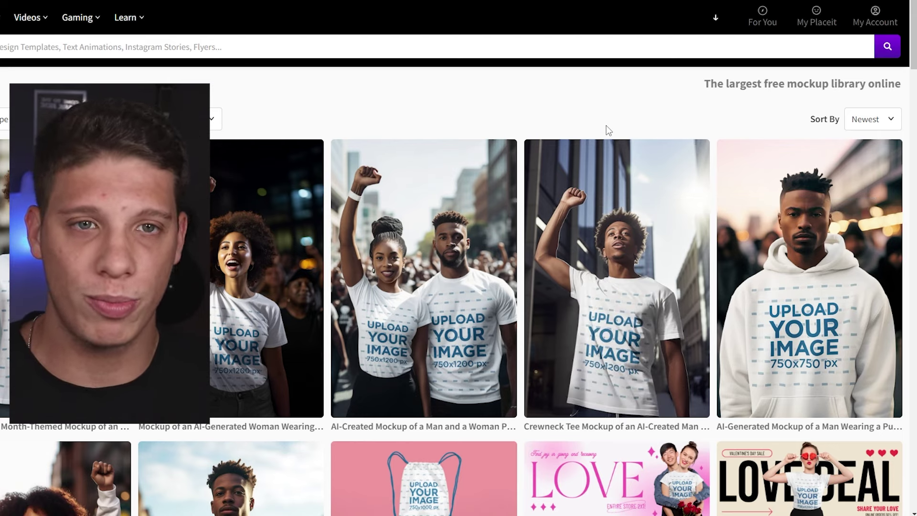
pyautogui.scroll(-1, 607, 126)
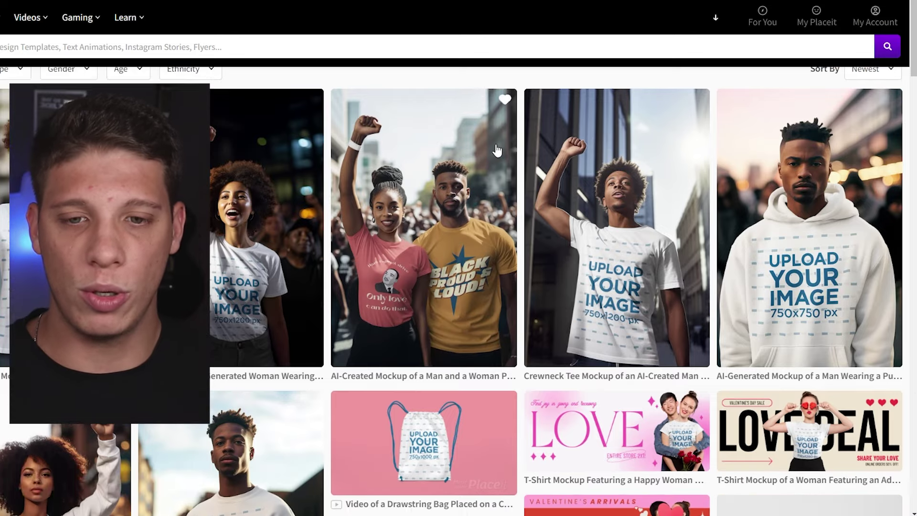
pyautogui.scroll(-6, 616, 153)
pyautogui.scroll(-1, 622, 167)
pyautogui.scroll(-4, 629, 179)
pyautogui.scroll(-2, 628, 182)
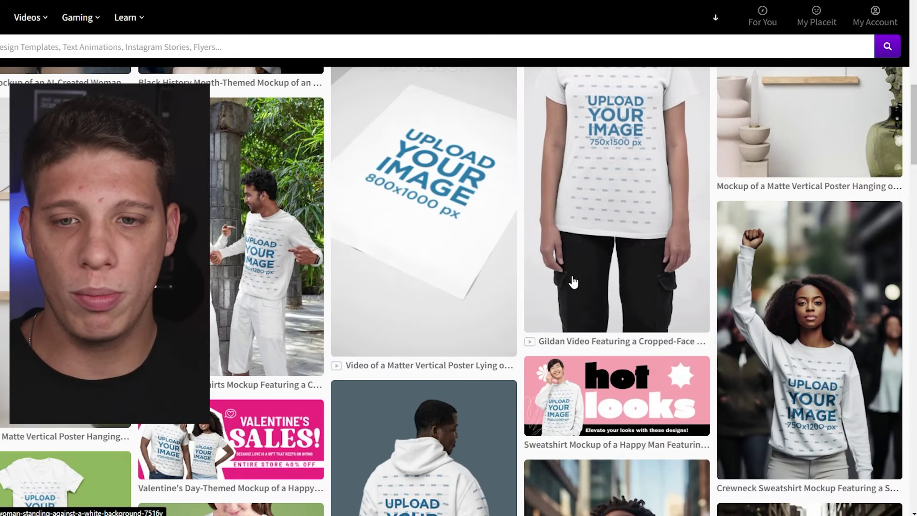
pyautogui.scroll(-3, 573, 177)
pyautogui.scroll(-5, 517, 173)
pyautogui.scroll(2, 518, 173)
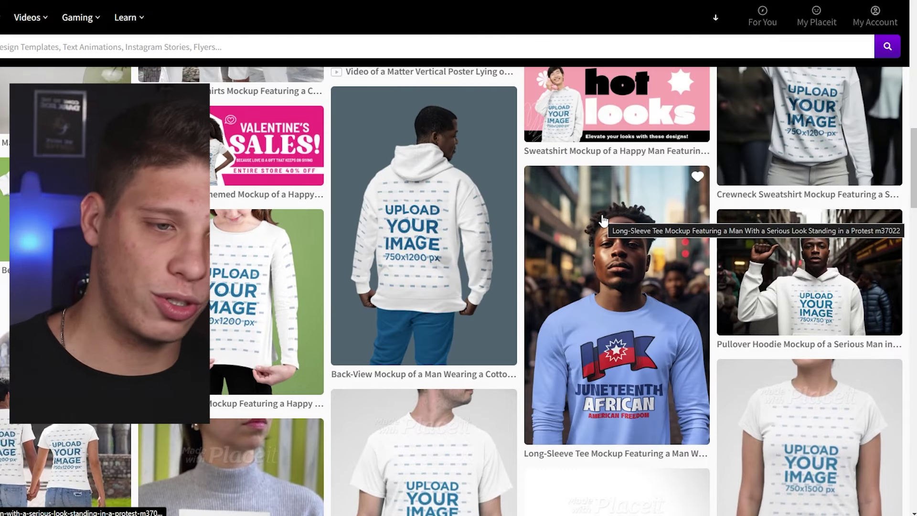
pyautogui.scroll(-6, 333, 236)
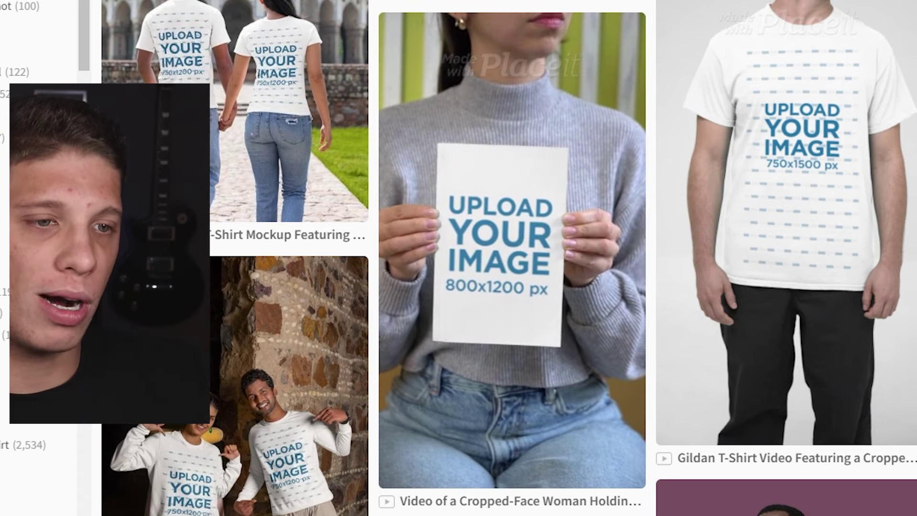
# Scroll further down and open the back-view white hoodie mockup.
pyautogui.scroll(-5, 642, 274)
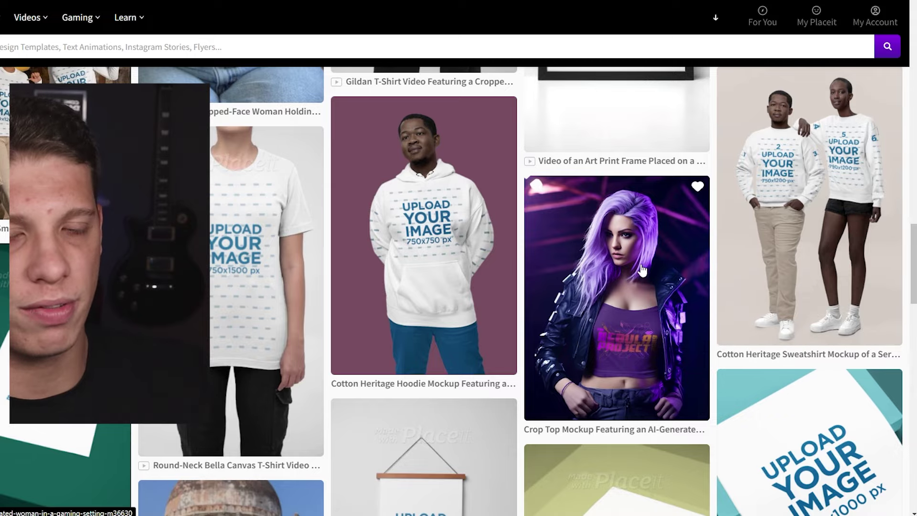
pyautogui.scroll(-7, 643, 271)
pyautogui.scroll(-3, 770, 237)
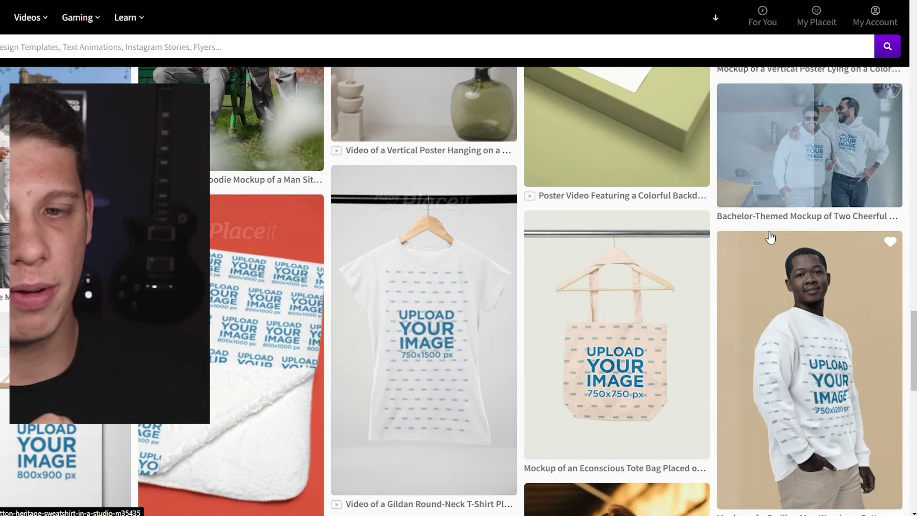
pyautogui.scroll(-5, 770, 237)
pyautogui.scroll(-5, 701, 202)
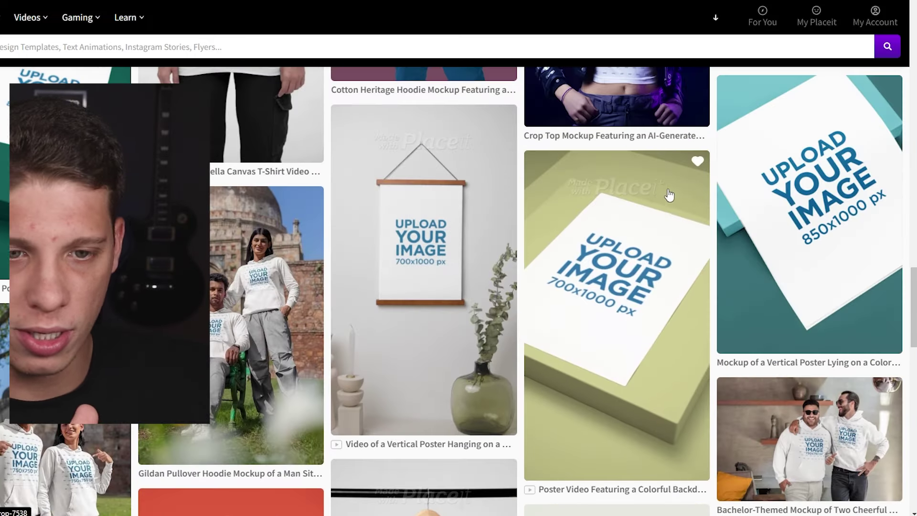
pyautogui.scroll(-5, 675, 205)
pyautogui.scroll(-5, 663, 218)
pyautogui.scroll(-5, 587, 229)
pyautogui.scroll(-5, 527, 238)
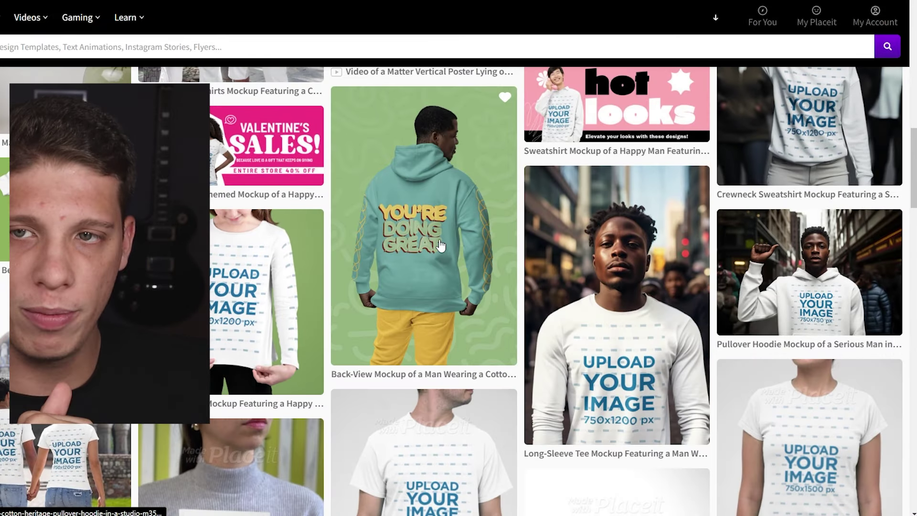
pyautogui.click(440, 245)
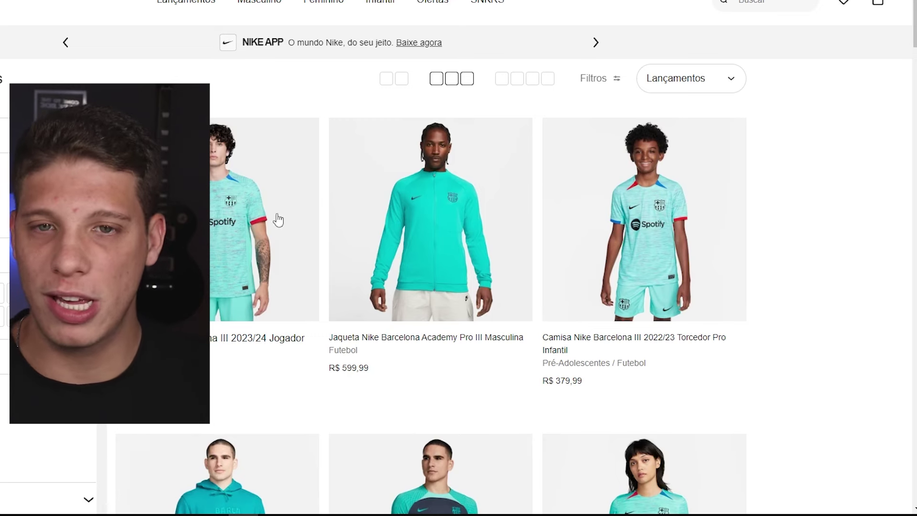
# Scroll down the Nike Barcelona product grid to the kids' Nike shirts.
pyautogui.scroll(-3, 575, 239)
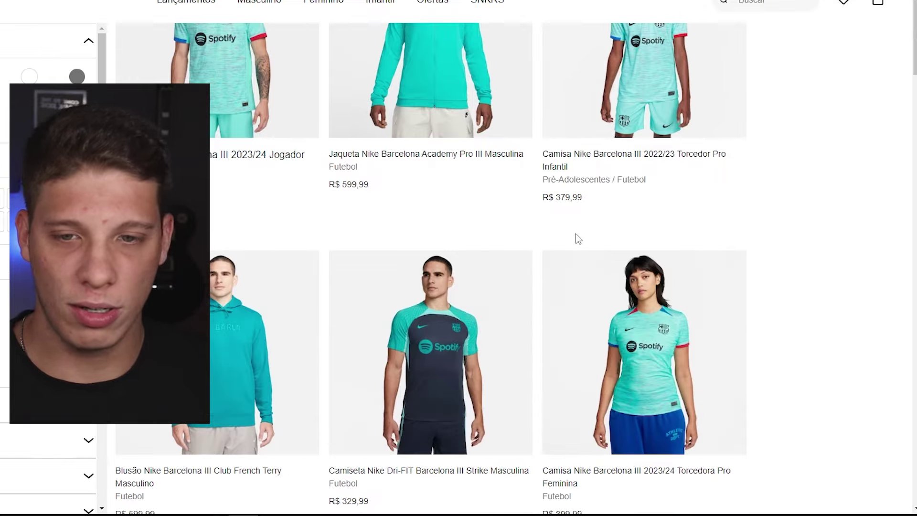
pyautogui.scroll(-3, 743, 230)
pyautogui.scroll(5, 744, 168)
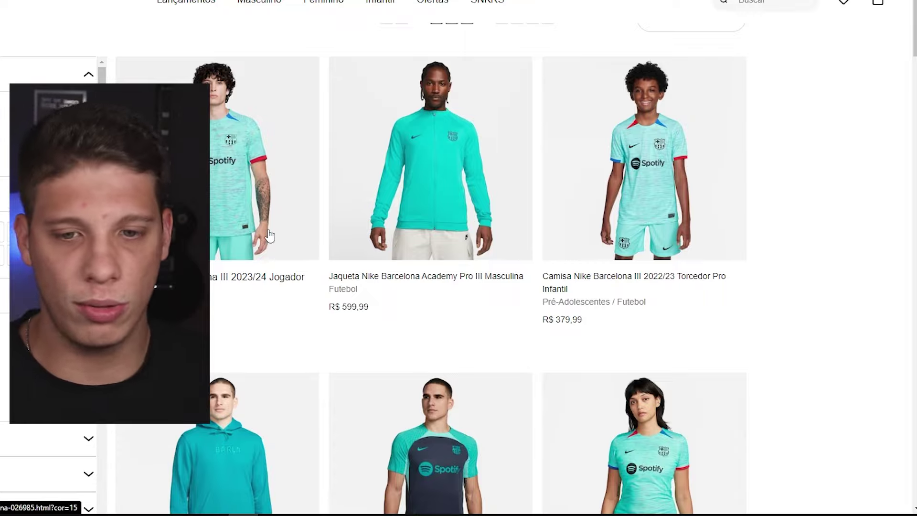
pyautogui.scroll(-6, 573, 204)
pyautogui.scroll(-4, 616, 248)
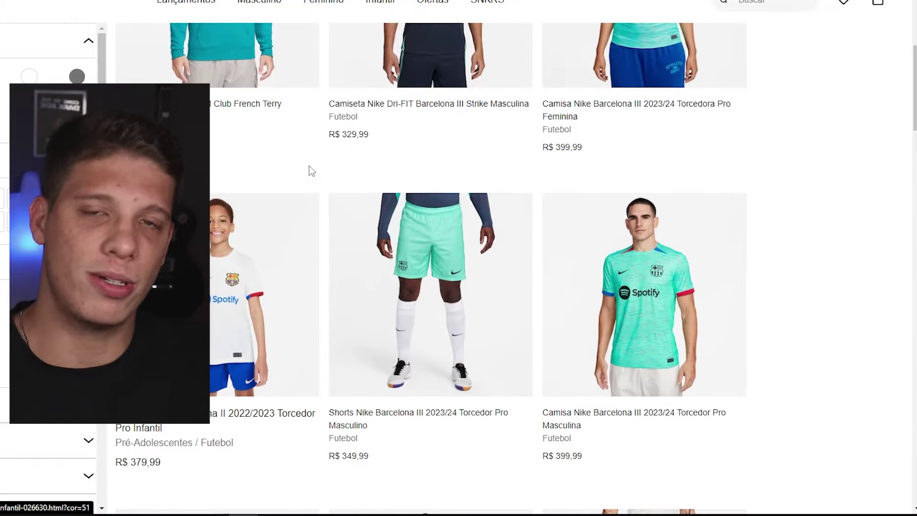
pyautogui.scroll(-2, 579, 185)
pyautogui.scroll(-4, 621, 230)
pyautogui.scroll(-2, 682, 269)
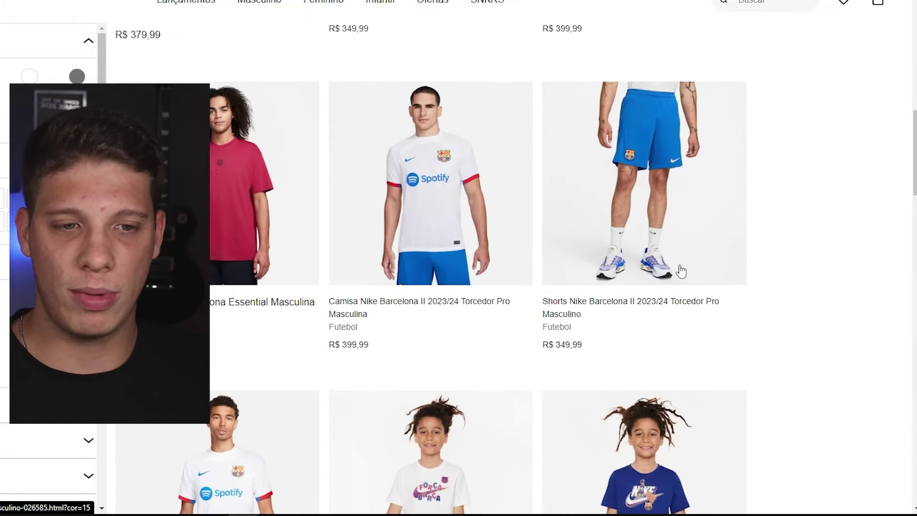
pyautogui.scroll(-3, 682, 269)
pyautogui.scroll(-2, 714, 402)
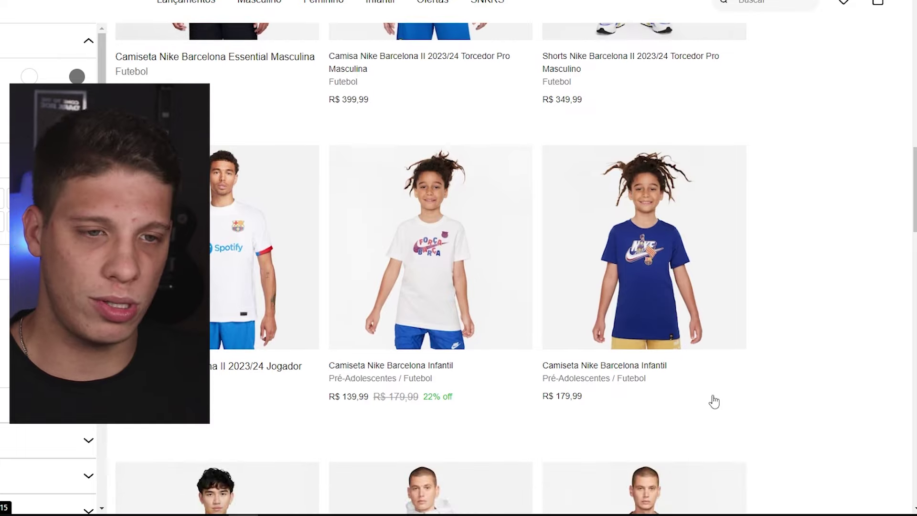
pyautogui.scroll(-2, 702, 365)
pyautogui.scroll(-4, 702, 366)
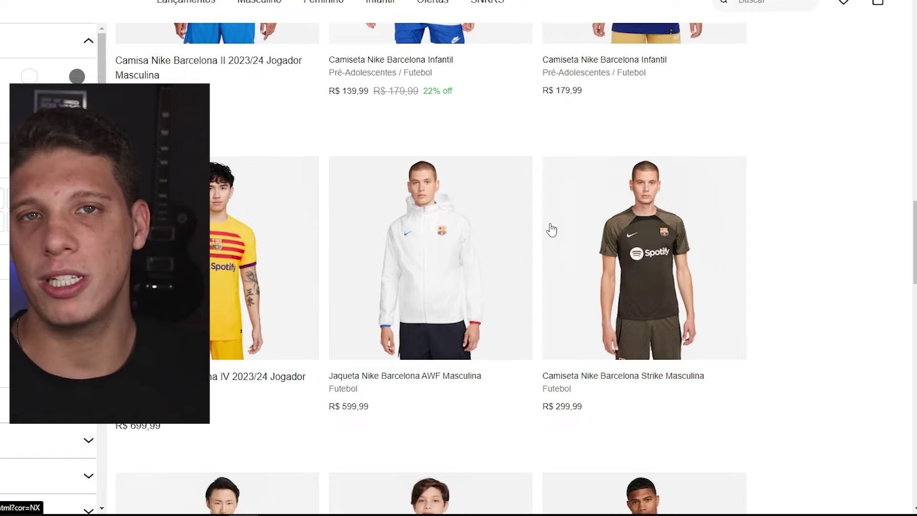
# Scroll down the mockup page and clear a stray text selection.
pyautogui.scroll(-5, 417, 122)
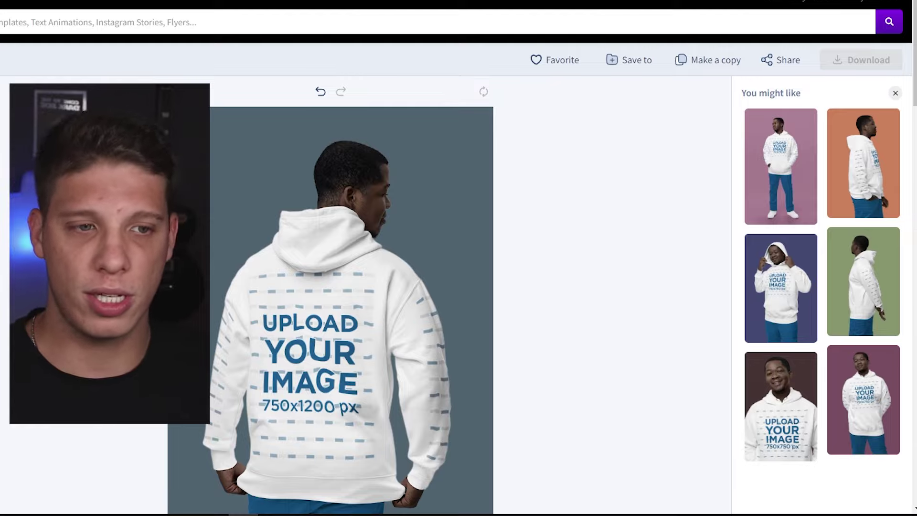
pyautogui.scroll(-1, 448, 248)
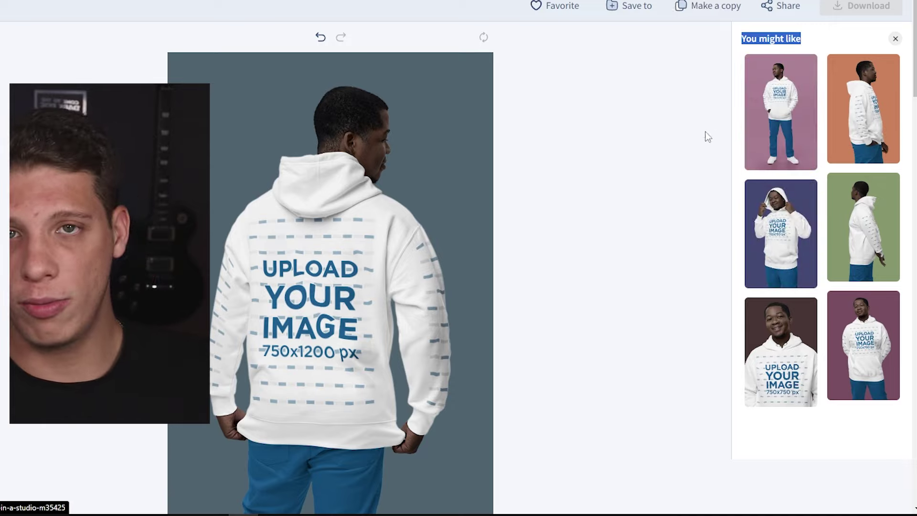
pyautogui.click(244, 218)
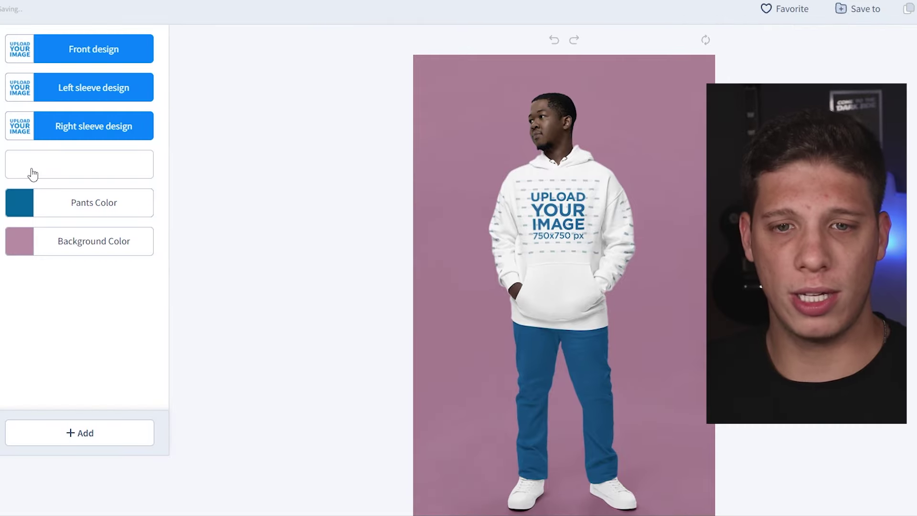
# Make the hoodie and the pants black.
pyautogui.click(30, 174)
pyautogui.press('Escape')
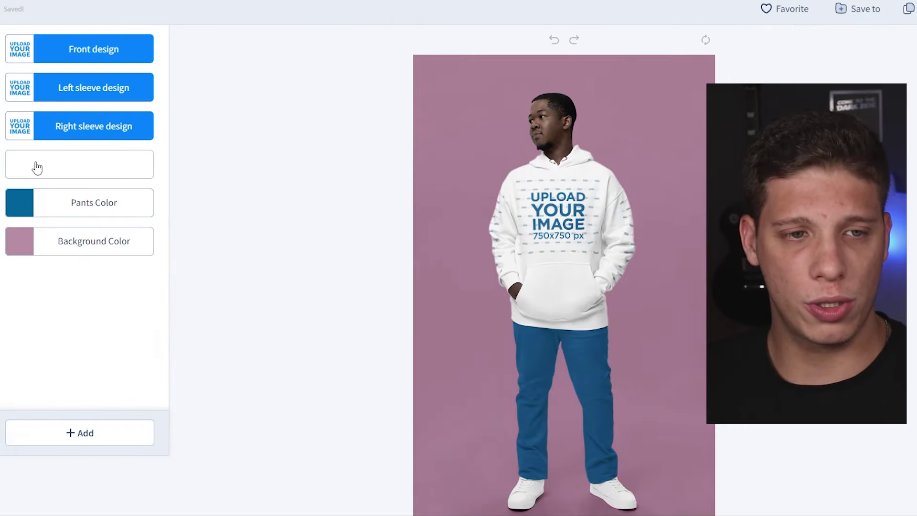
pyautogui.click(37, 167)
pyautogui.click(181, 276)
pyautogui.click(329, 466)
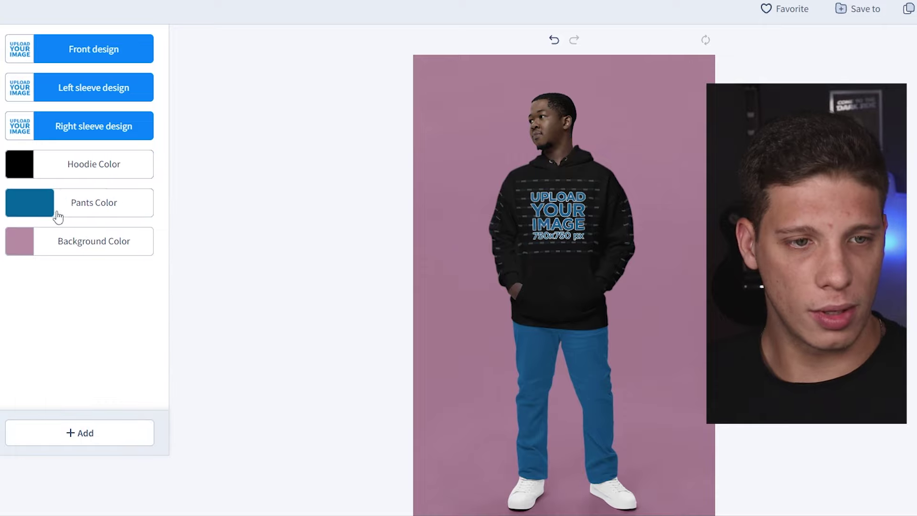
pyautogui.click(45, 206)
pyautogui.click(182, 312)
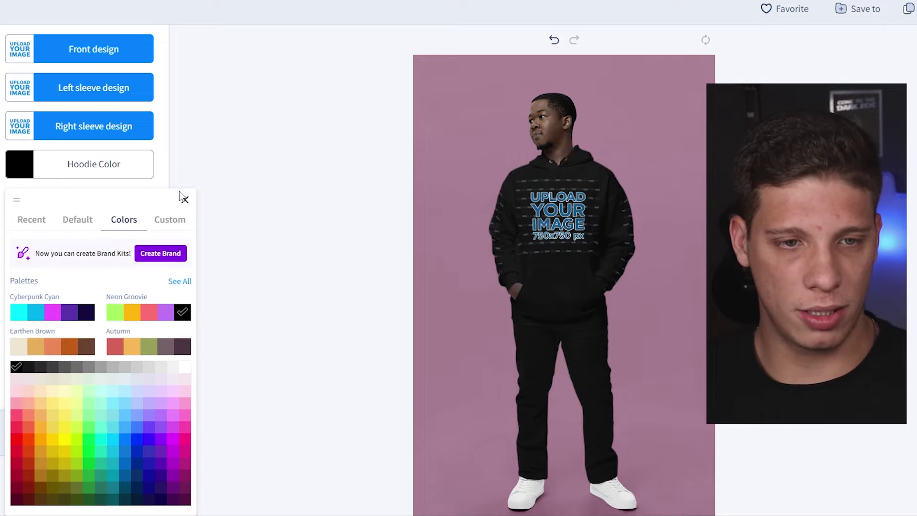
# Set the background to coral red from the Autumn palette, after trying black and purple.
pyautogui.scroll(-2, 246, 282)
pyautogui.scroll(2, 334, 238)
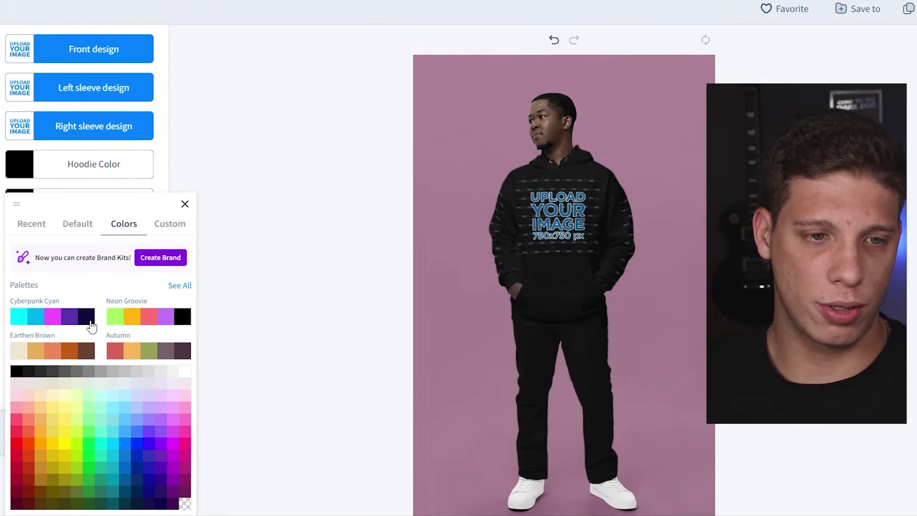
pyautogui.scroll(-2, 180, 357)
pyautogui.scroll(1, 437, 261)
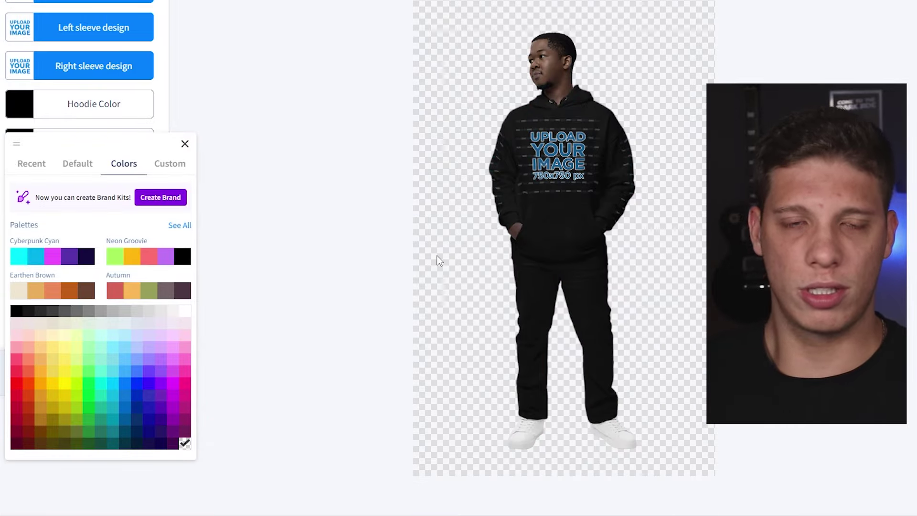
pyautogui.click(185, 260)
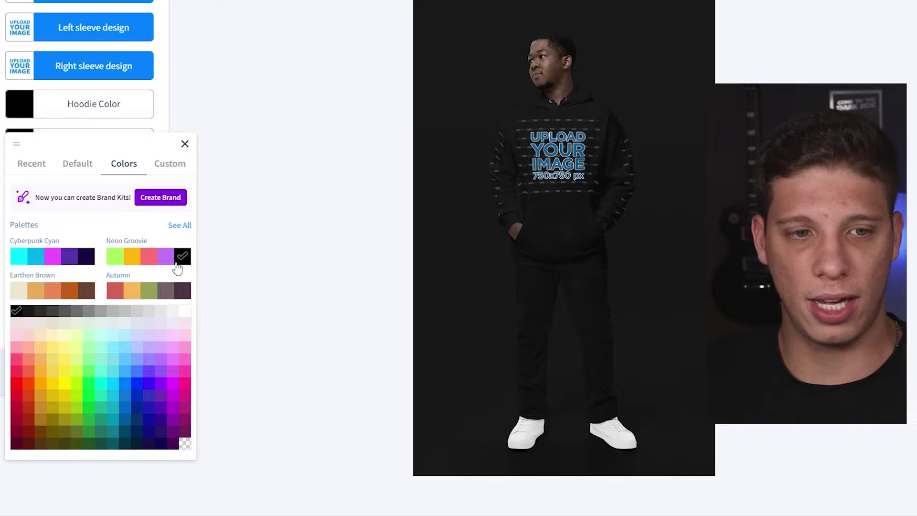
pyautogui.click(169, 257)
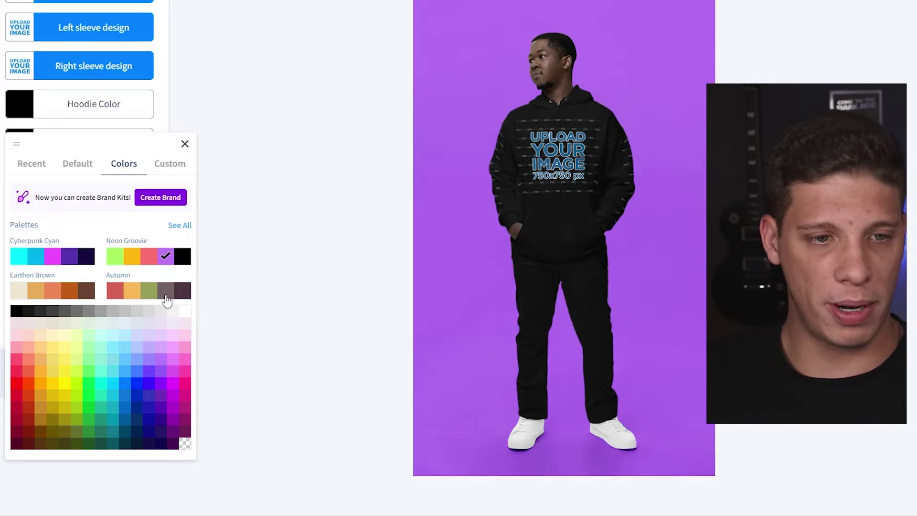
pyautogui.click(117, 295)
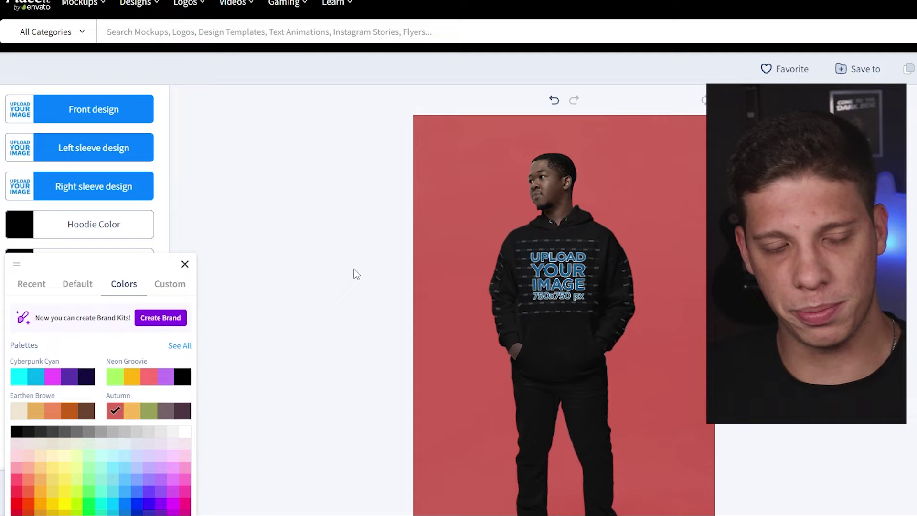
pyautogui.click(358, 273)
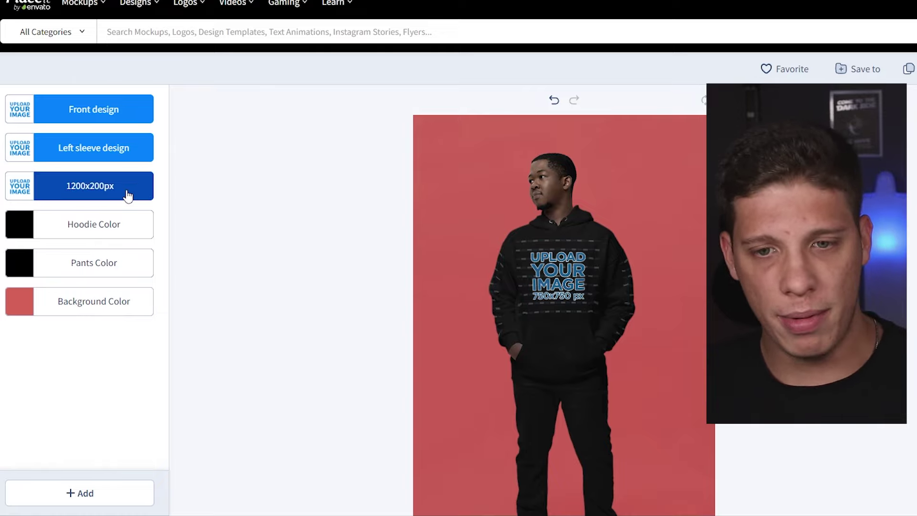
# Upload the Nike logo as the front design, shrink it to 68% and crop.
pyautogui.click(115, 118)
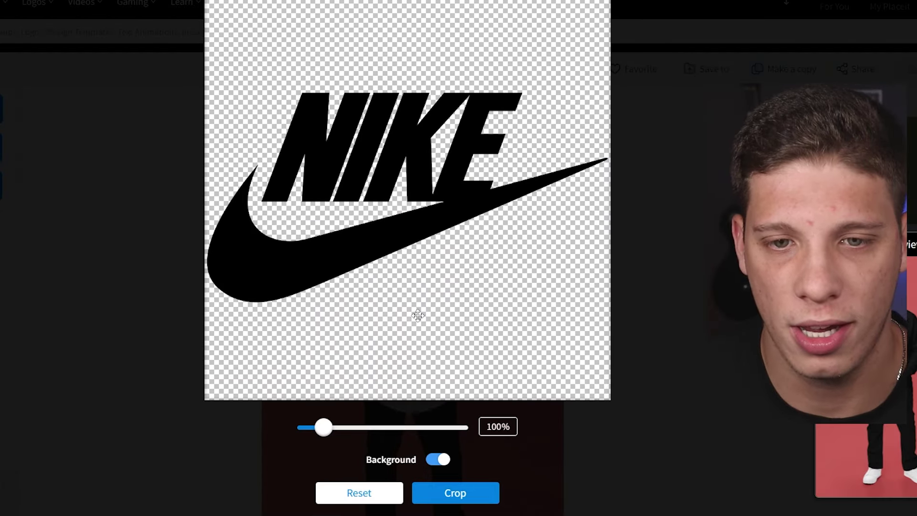
pyautogui.moveTo(323, 426)
pyautogui.mouseDown()
pyautogui.moveTo(301, 427)
pyautogui.moveTo(312, 426)
pyautogui.mouseUp()
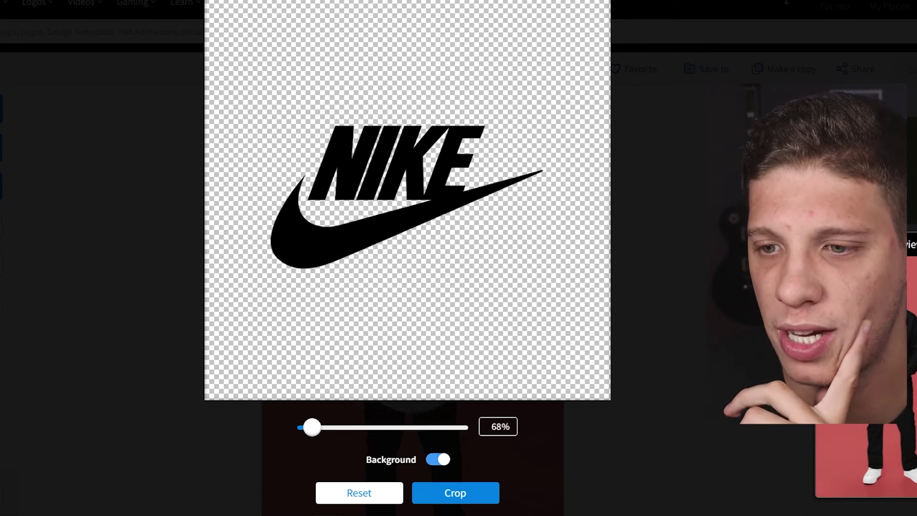
pyautogui.click(455, 492)
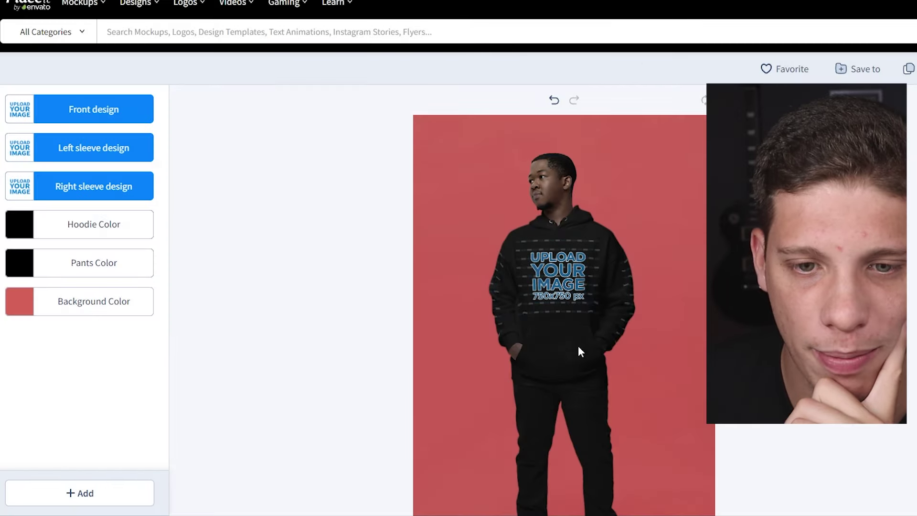
# Change the hoodie to white and reopen the Nike logo's crop editor.
pyautogui.scroll(-1, 578, 347)
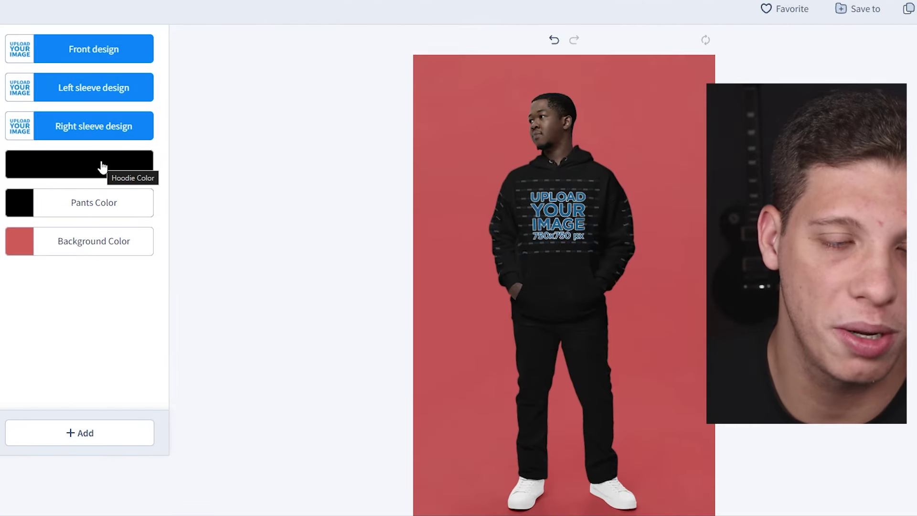
pyautogui.click(101, 166)
pyautogui.click(184, 328)
pyautogui.scroll(1, 194, 225)
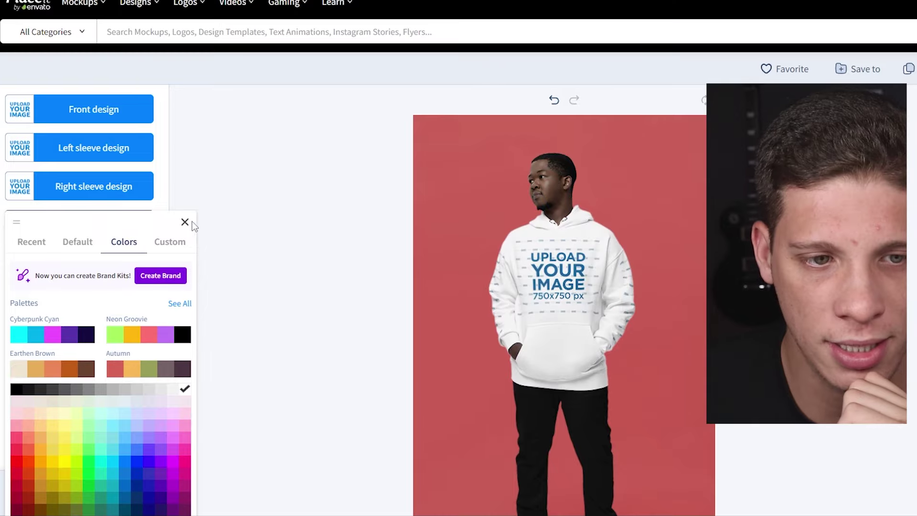
pyautogui.click(185, 222)
pyautogui.click(94, 109)
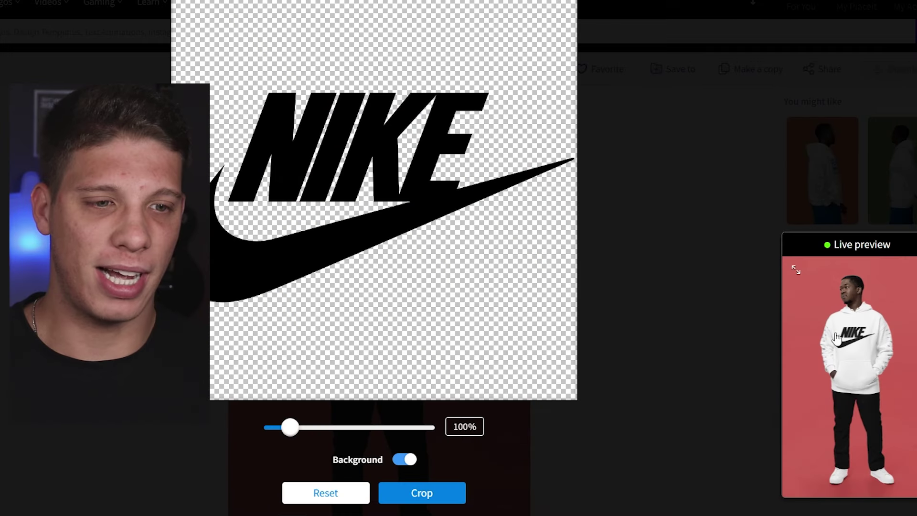
# Shrink the Nike logo to 32%, check the live preview, and crop it onto the upper chest.
pyautogui.moveTo(290, 426)
pyautogui.mouseDown()
pyautogui.moveTo(357, 429)
pyautogui.moveTo(266, 428)
pyautogui.mouseUp()
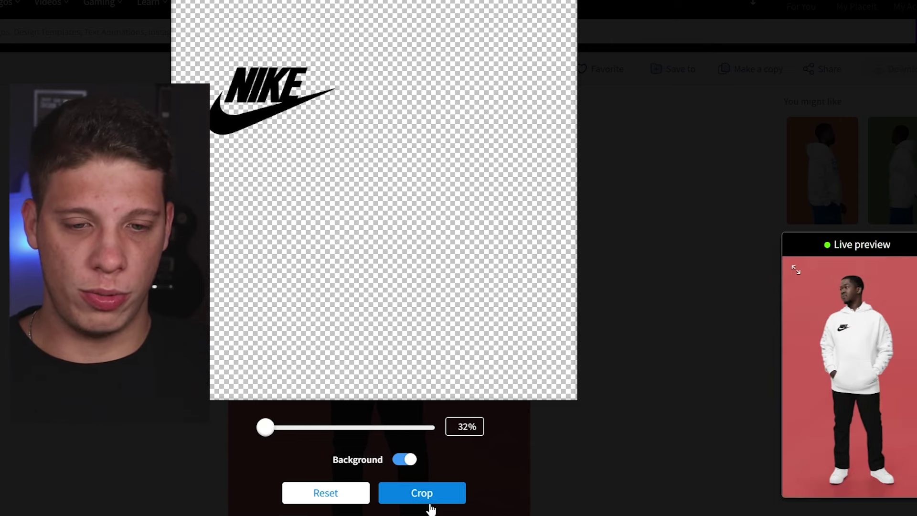
pyautogui.click(796, 270)
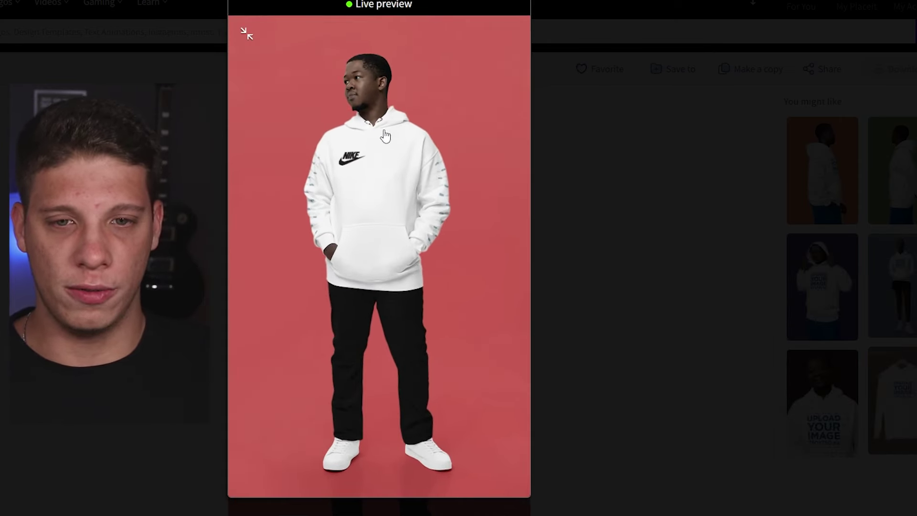
pyautogui.click(247, 34)
pyautogui.click(420, 490)
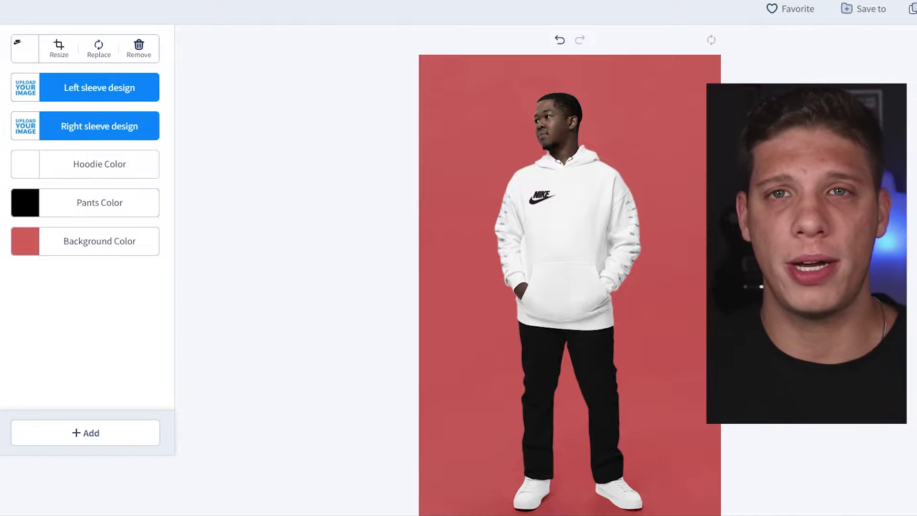
# Let the mockup edits save, check the My Account menu, and return to the preview.
pyautogui.hotkey('ctrl', 'z')
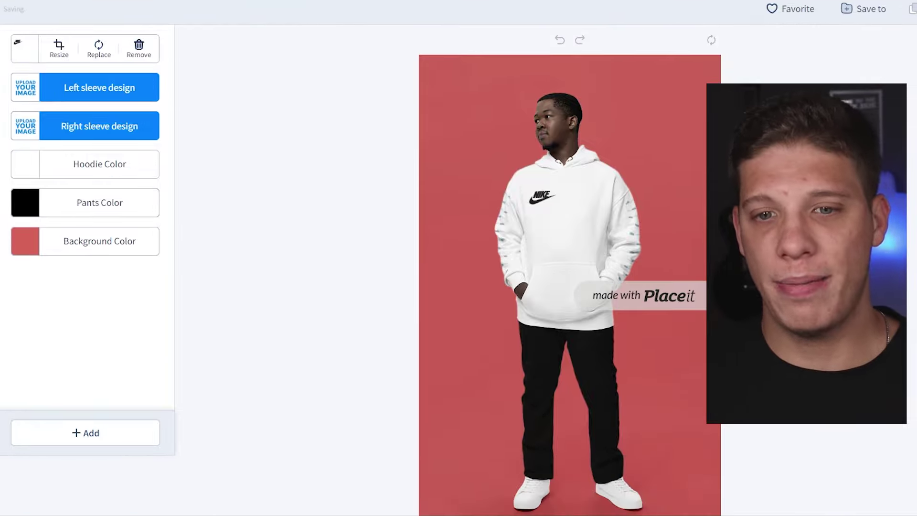
pyautogui.scroll(2, 459, 258)
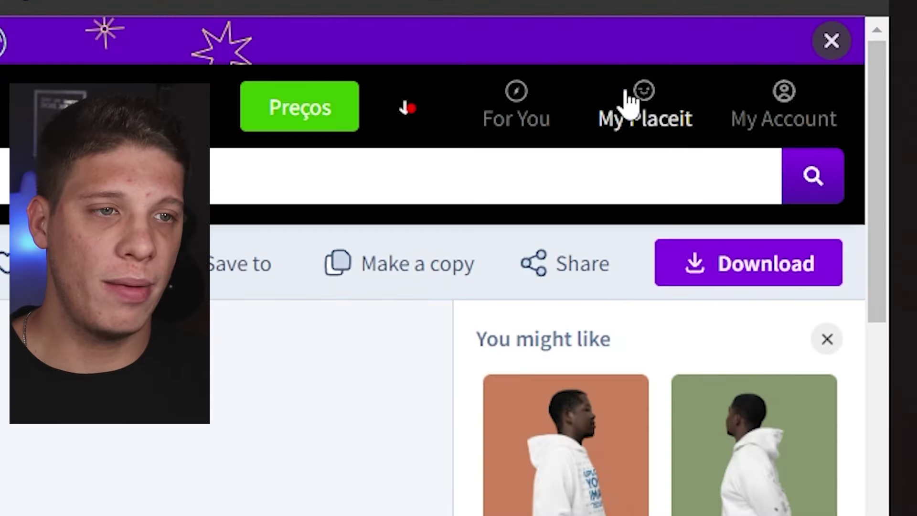
pyautogui.click(774, 96)
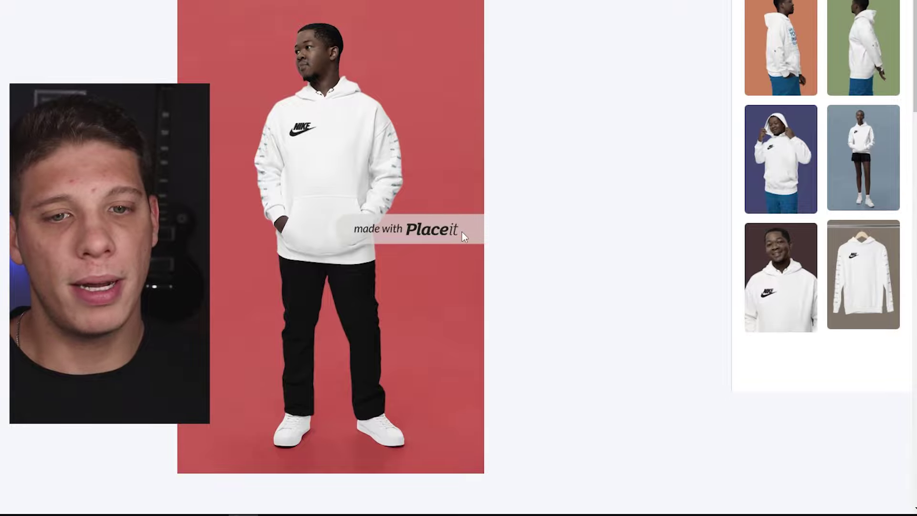
pyautogui.scroll(3, 462, 232)
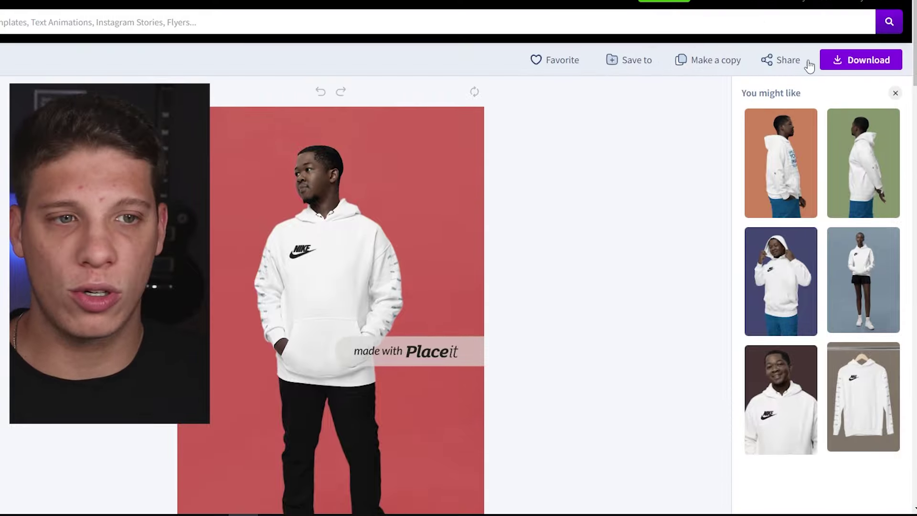
pyautogui.click(837, 67)
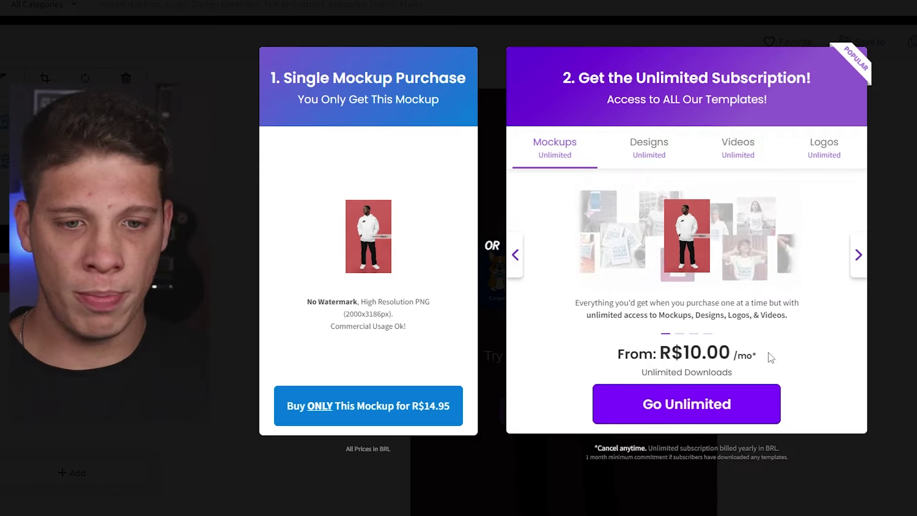
pyautogui.doubleClick(695, 353)
pyautogui.click(626, 249)
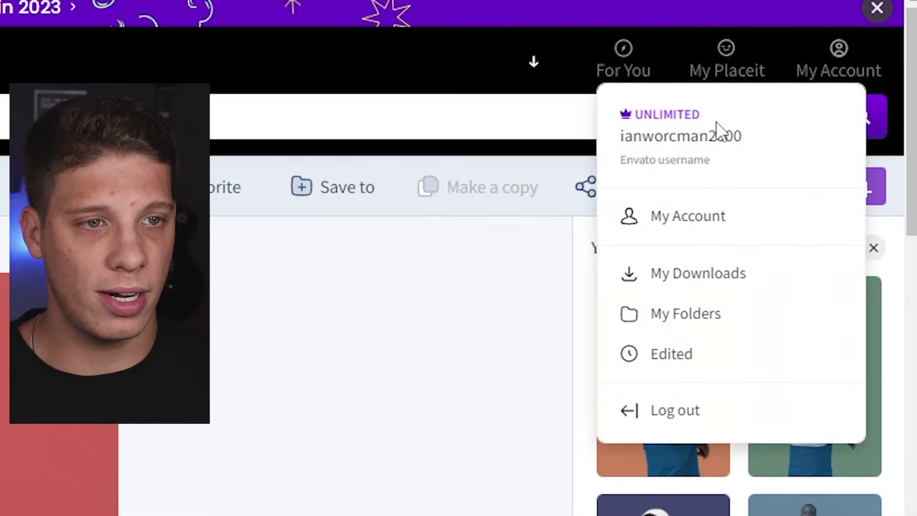
pyautogui.doubleClick(635, 117)
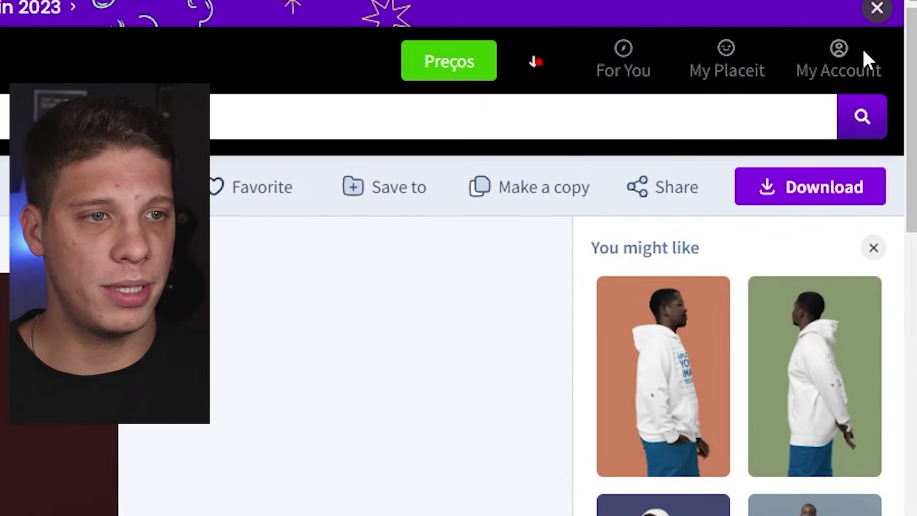
pyautogui.click(865, 49)
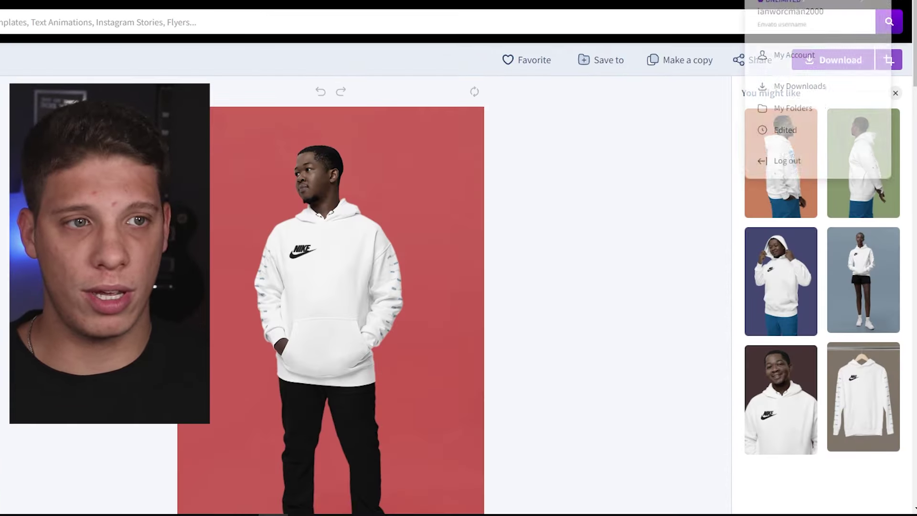
pyautogui.click(828, 70)
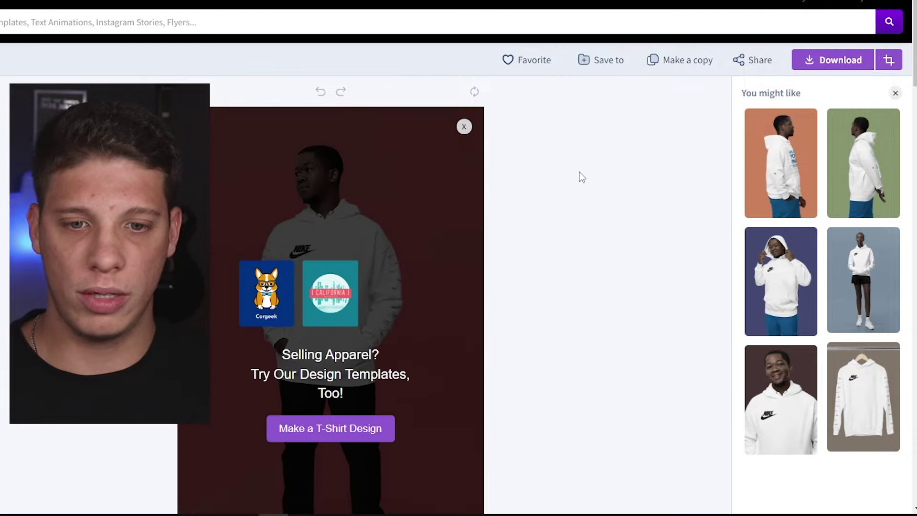
pyautogui.click(464, 127)
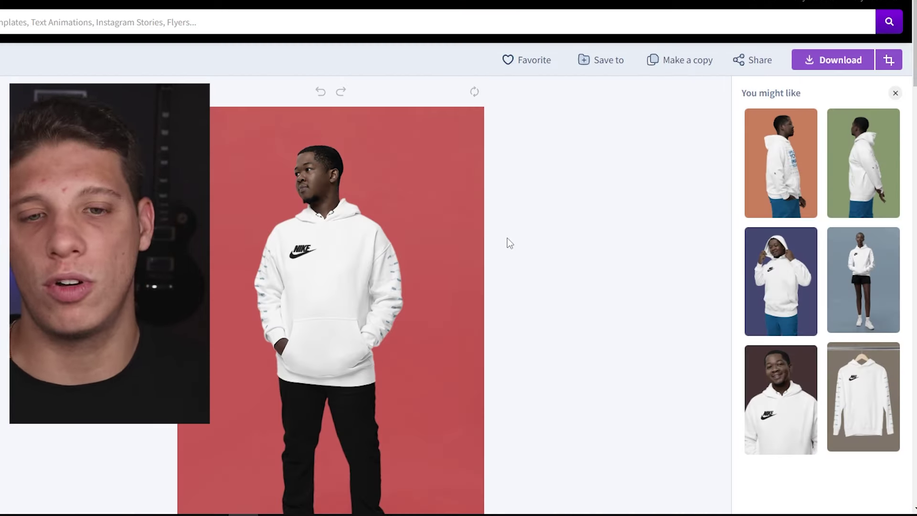
# Replace the mockup's text line with the creator's social handle.
pyautogui.scroll(-3, 510, 242)
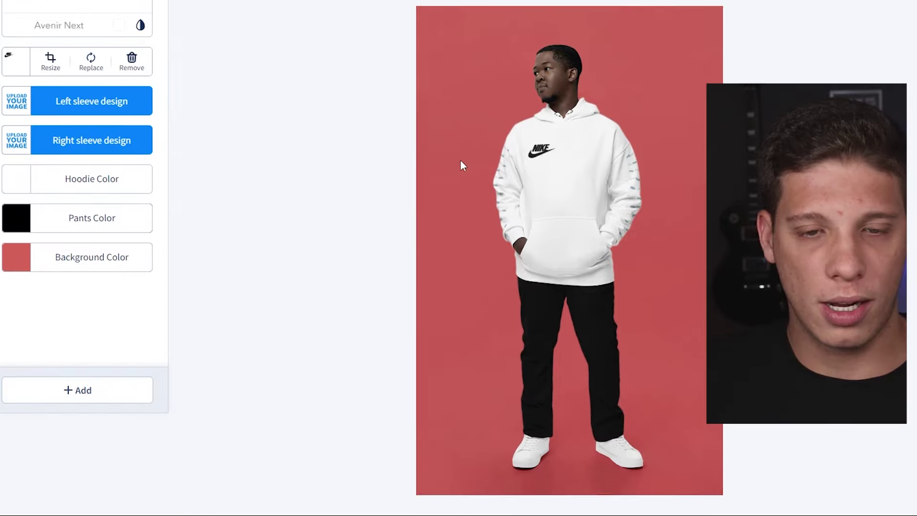
pyautogui.scroll(3, 460, 160)
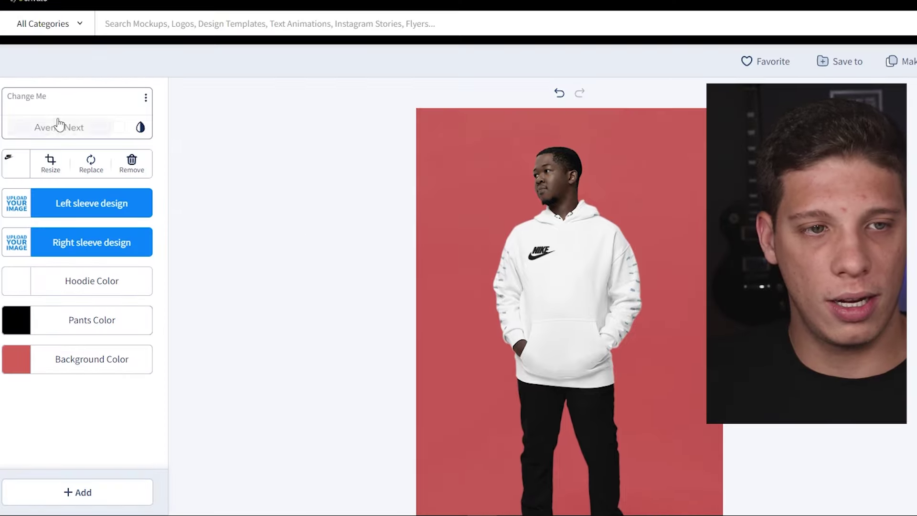
pyautogui.click(74, 97)
pyautogui.write('W')
pyautogui.press('BackSpace')
pyautogui.press('BackSpace')
pyautogui.hotkey('ctrl', 'a')
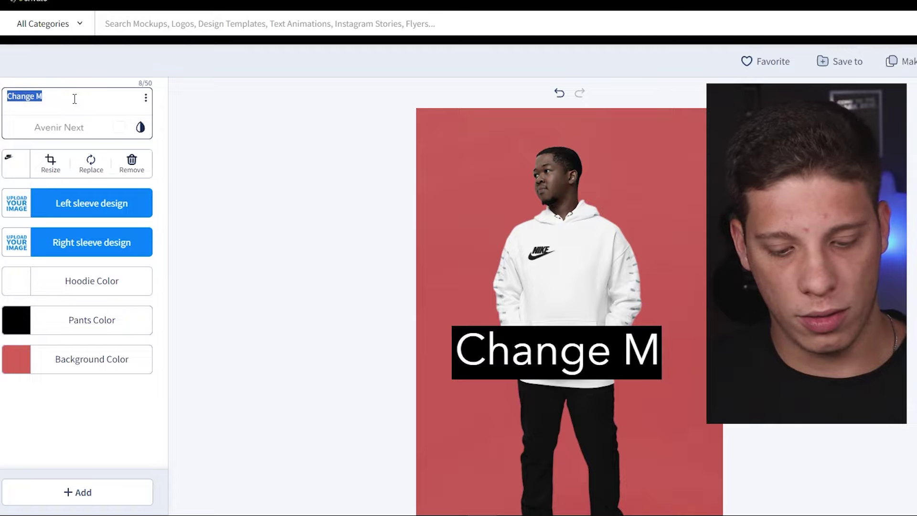
pyautogui.write('@worcm')
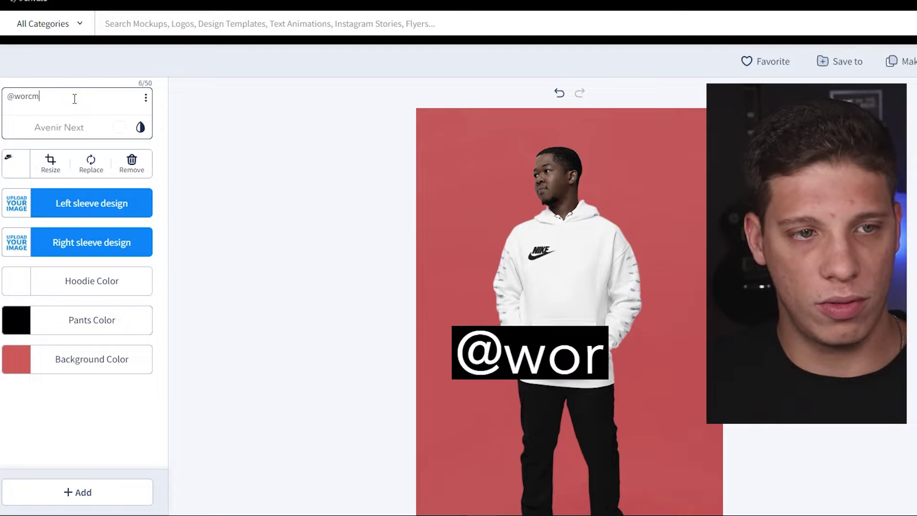
pyautogui.write('anian')
# Turn off the black Text Highlight so the text shows plain white.
pyautogui.click(140, 127)
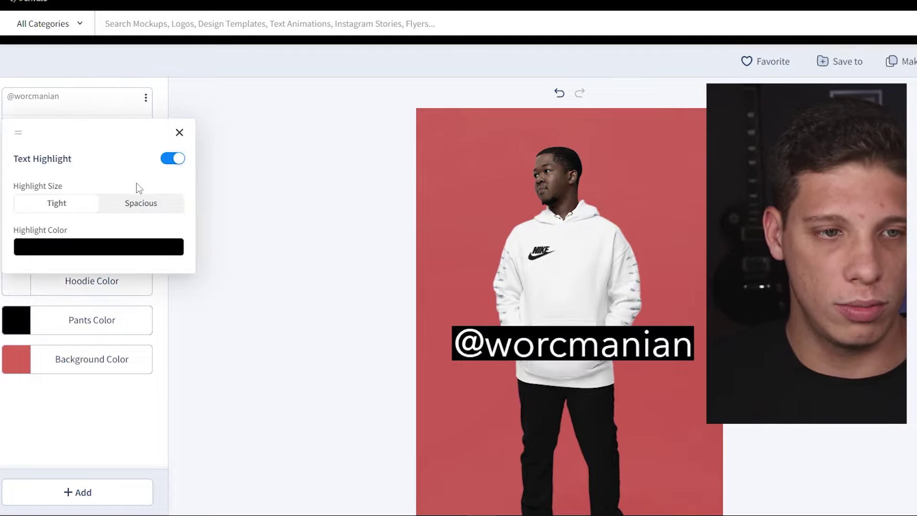
pyautogui.click(624, 365)
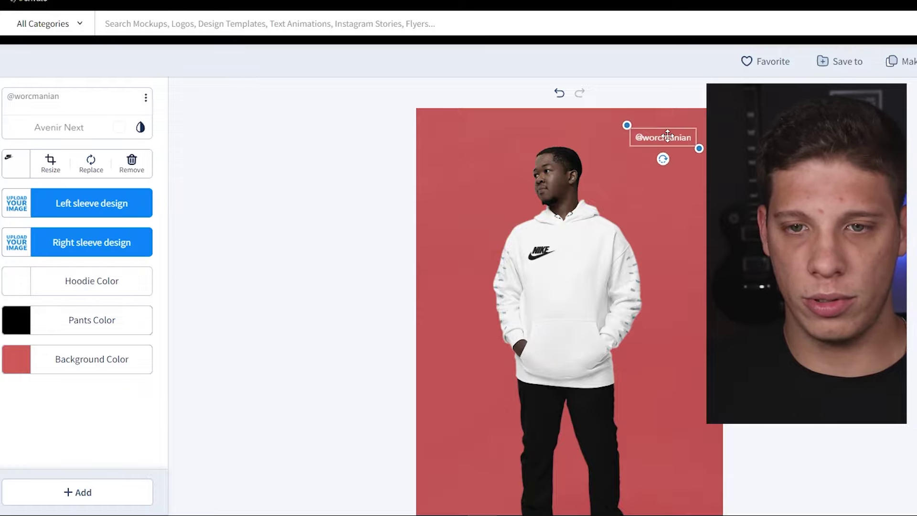
pyautogui.scroll(-2, 568, 286)
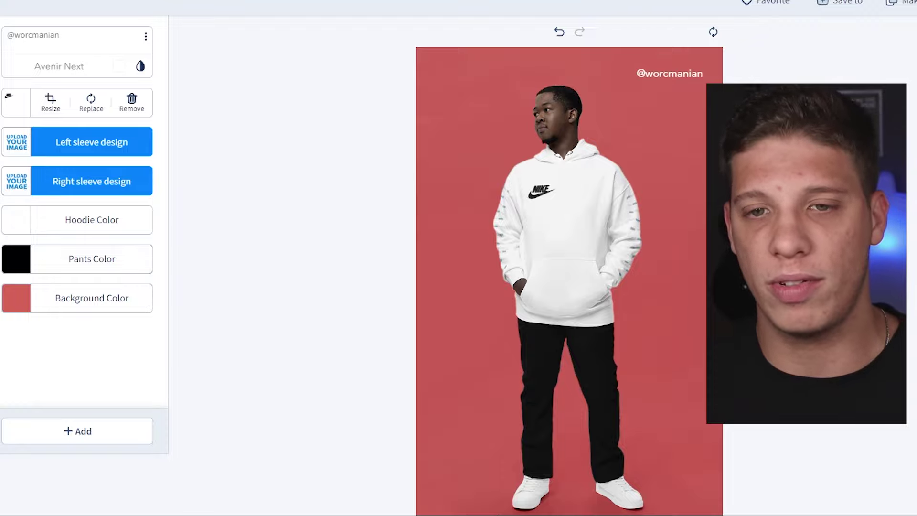
pyautogui.scroll(-2, 628, 204)
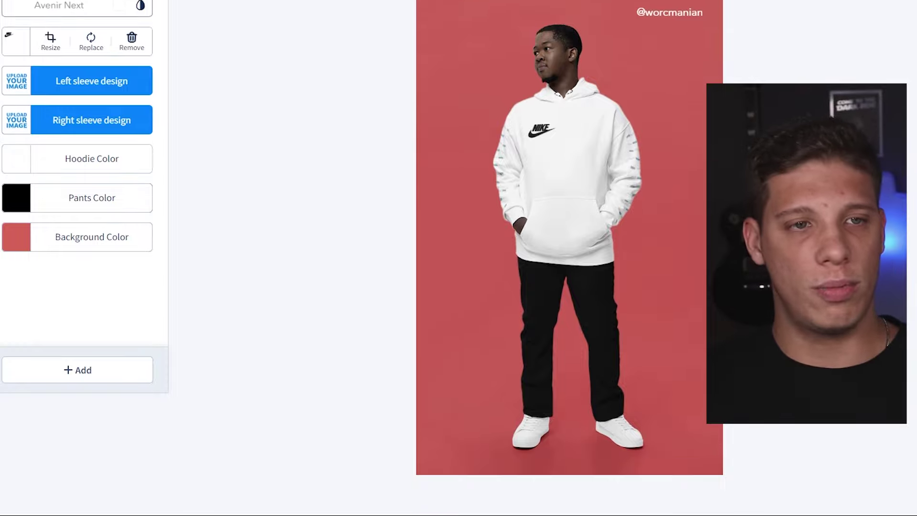
pyautogui.scroll(2, 84, 7)
# Add the previously uploaded Nike logo to the mockup as a graphic.
pyautogui.click(78, 430)
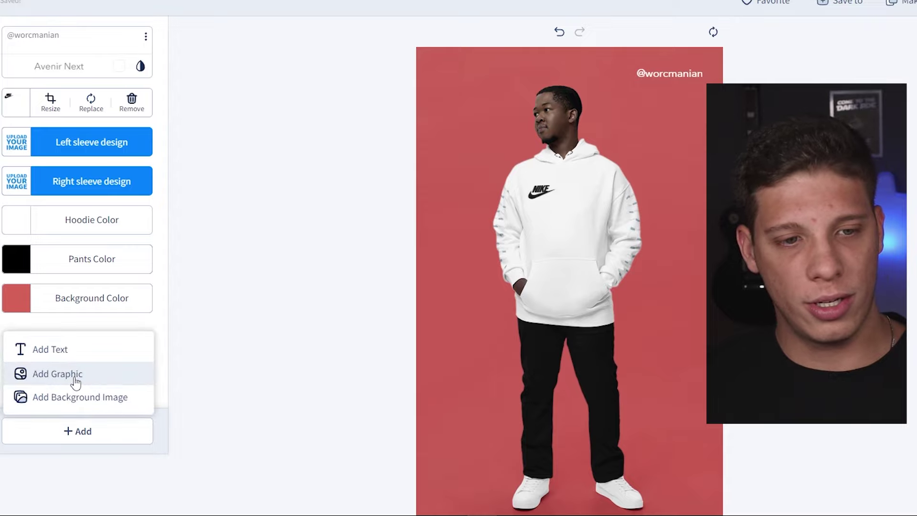
pyautogui.click(74, 375)
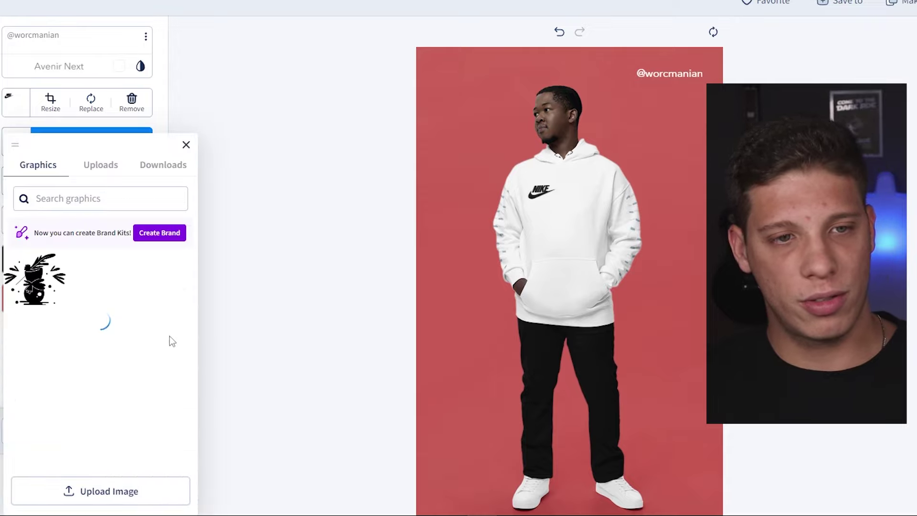
pyautogui.click(100, 168)
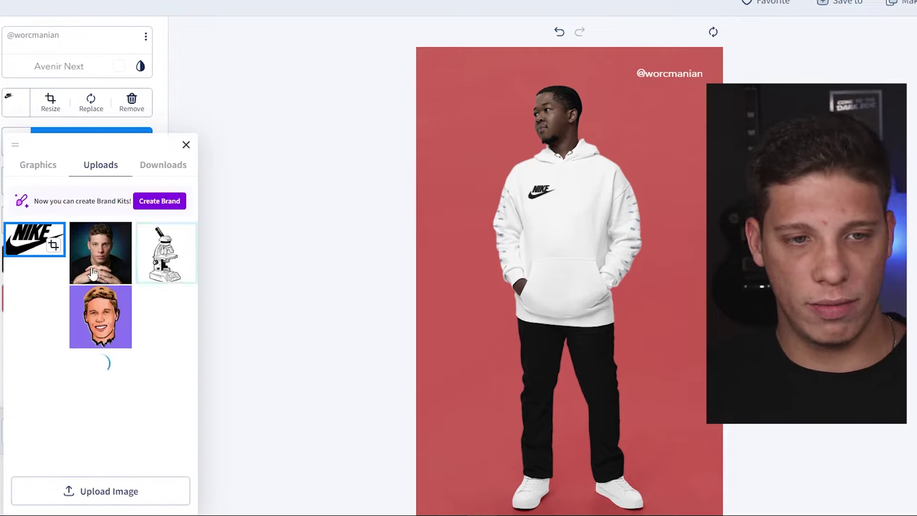
pyautogui.click(34, 239)
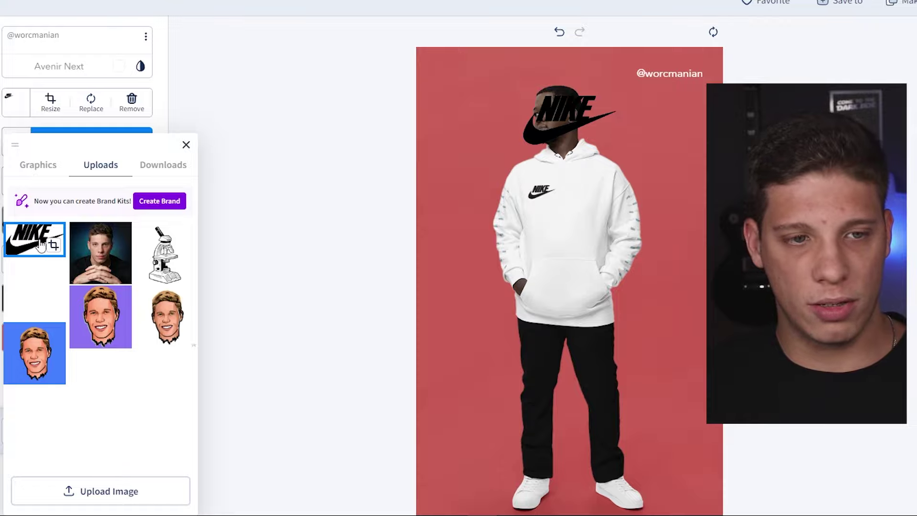
# Move the Nike logo to the red background's bottom-left corner and resize it.
pyautogui.moveTo(568, 120); pyautogui.dragTo(492, 225)
pyautogui.scroll(-4, 492, 239)
pyautogui.moveTo(486, 256); pyautogui.dragTo(468, 295)
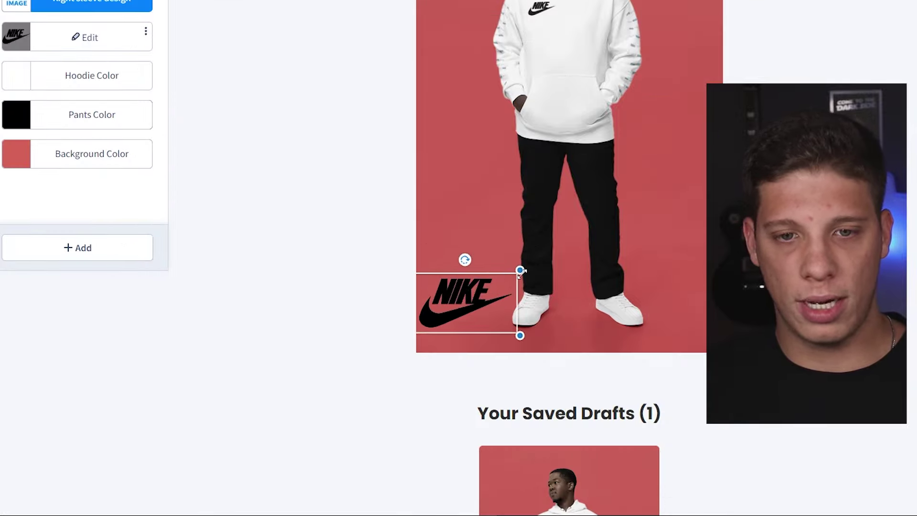
pyautogui.moveTo(521, 271); pyautogui.dragTo(488, 293)
pyautogui.scroll(3, 658, 248)
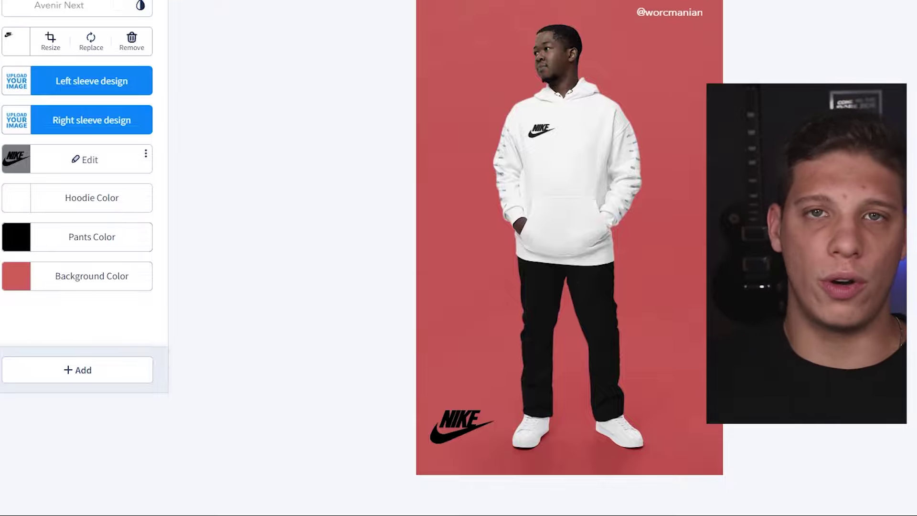
pyautogui.scroll(1, 456, 360)
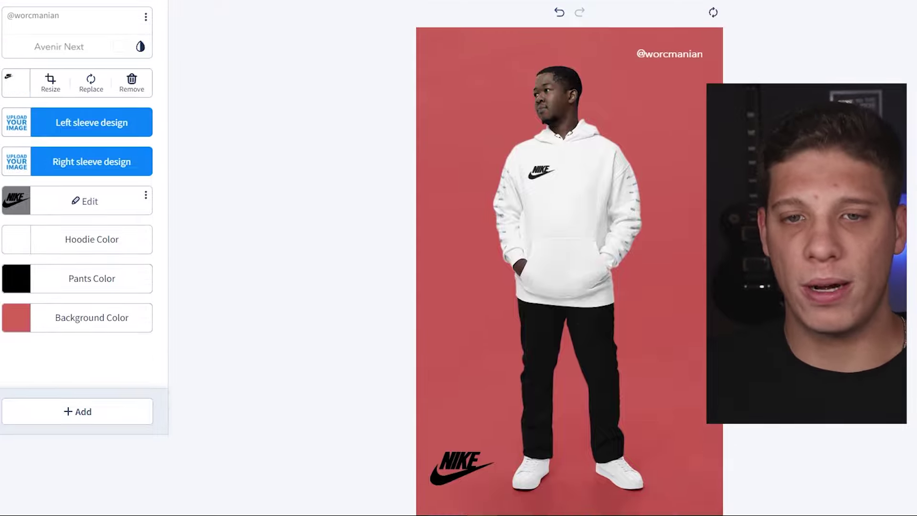
pyautogui.scroll(-2, 457, 359)
pyautogui.click(457, 359)
pyautogui.click(455, 314)
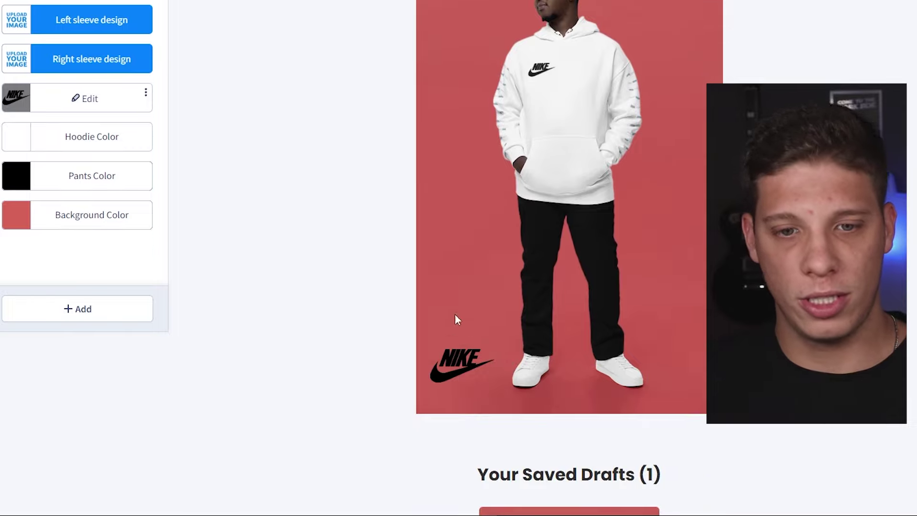
pyautogui.scroll(2, 455, 314)
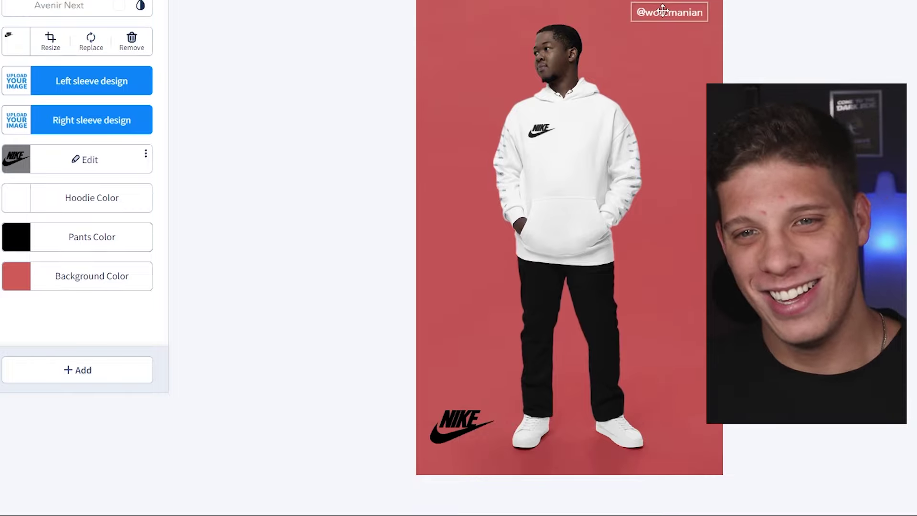
pyautogui.scroll(2, 669, 14)
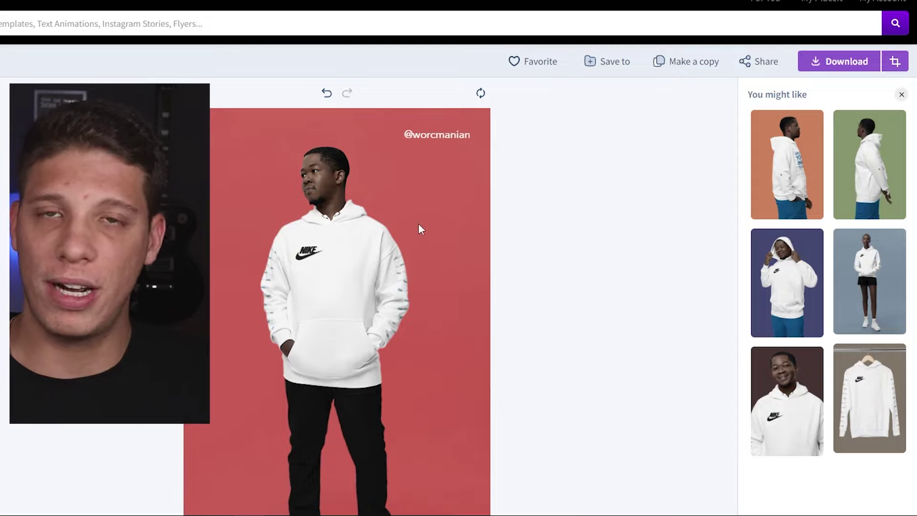
# Scroll through the suggested hoodie mockups to find the woman on a grey-blue background.
pyautogui.scroll(-2, 427, 227)
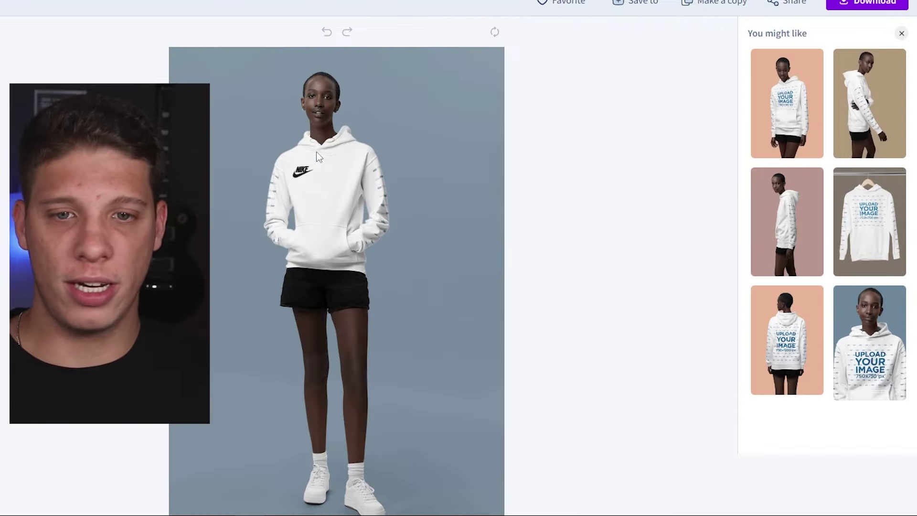
pyautogui.scroll(-4, 414, 117)
pyautogui.scroll(6, 534, 247)
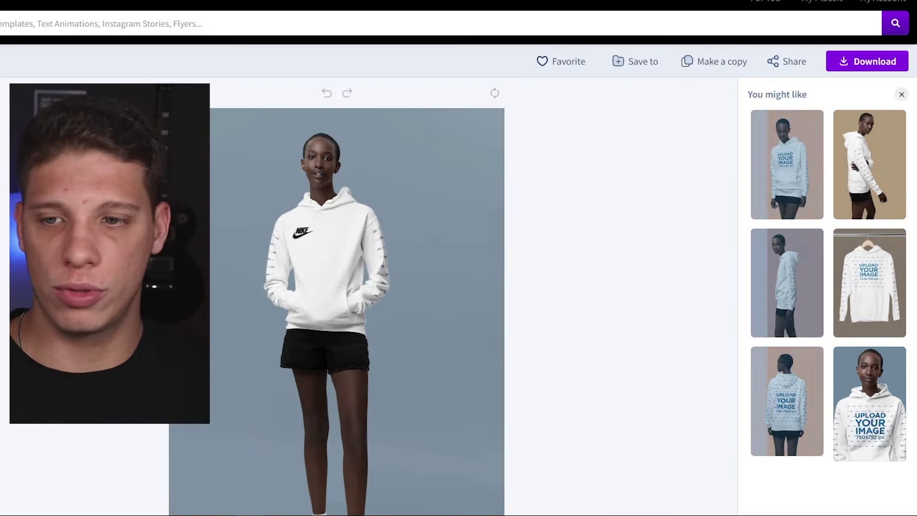